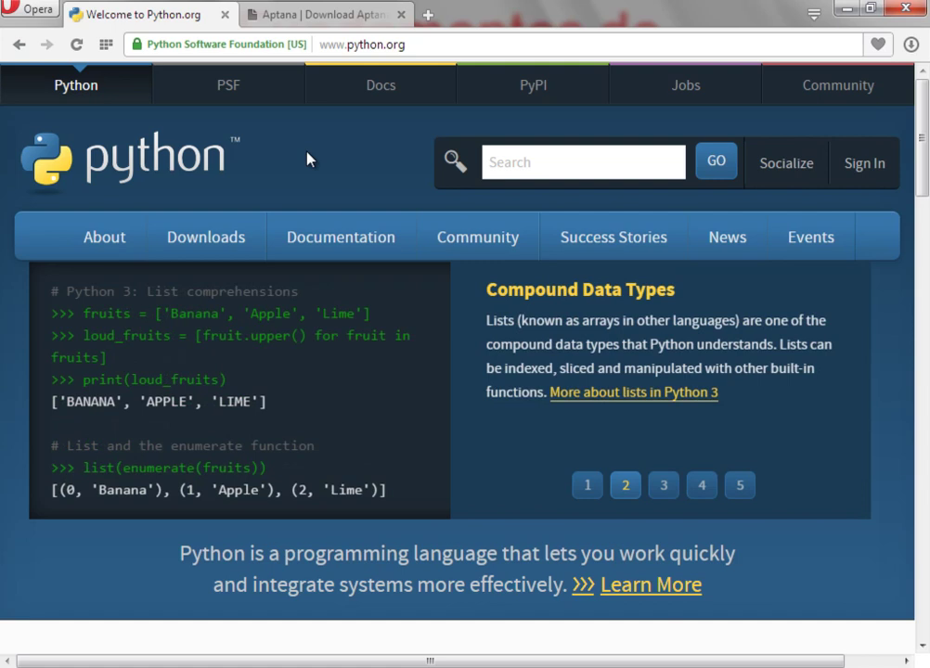
Step: Look over the Python and Aptana sites, and select the python-3.4.2 installer in the Python Basico folder in Windows Explorer
click(349, 18)
click(166, 15)
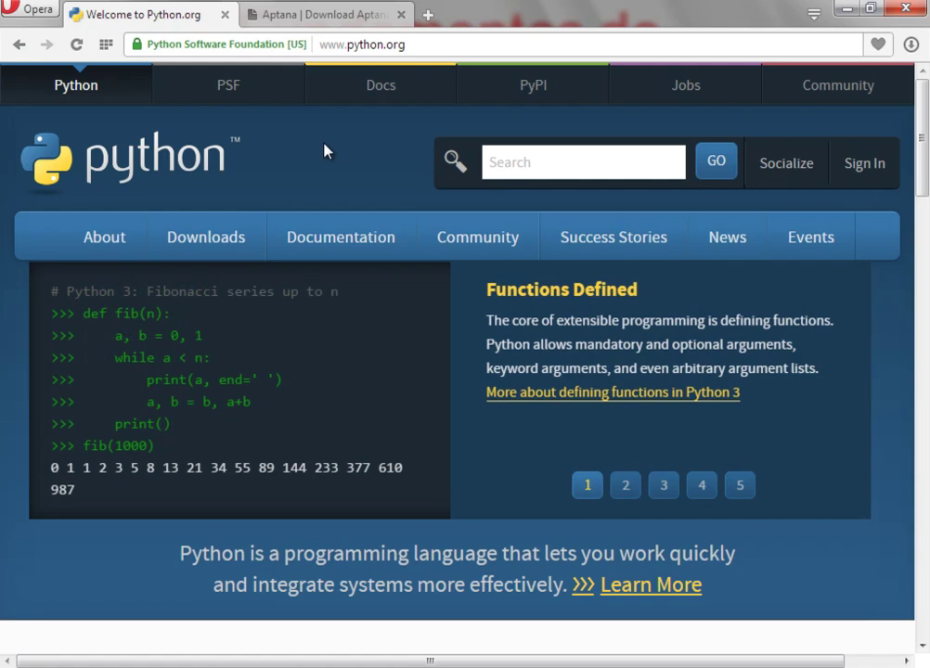
mouse_move(199, 250)
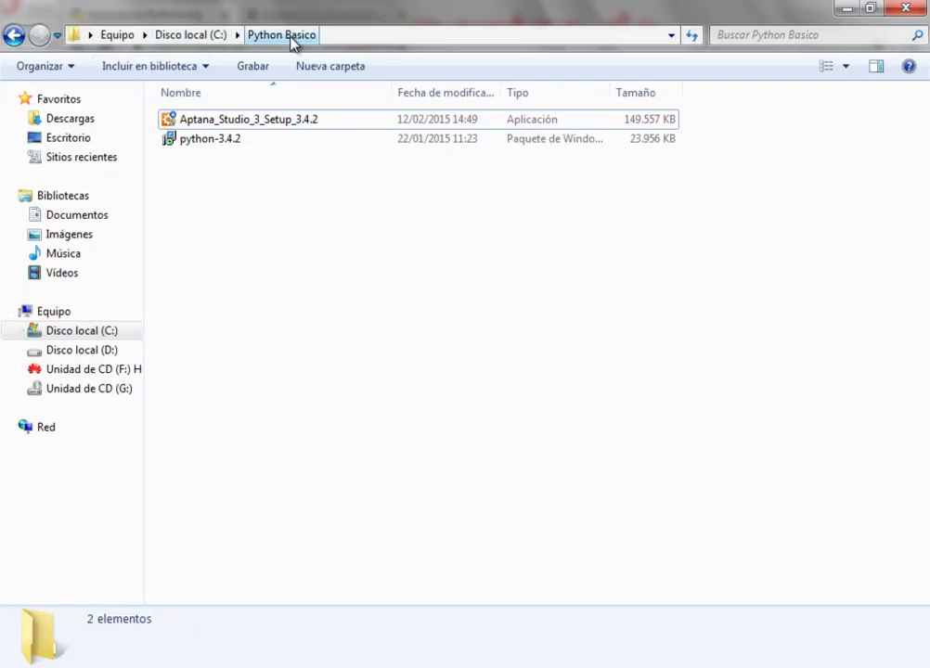
click(222, 145)
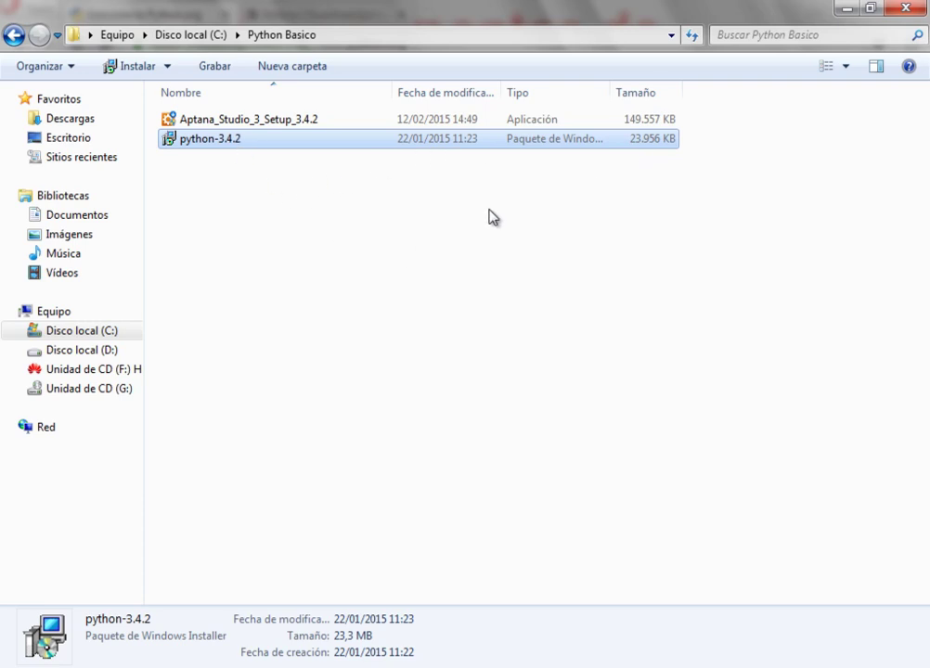
Step: Inspect the contents of the Python34 installation folder on drive C and return to the drive's root
click(15, 37)
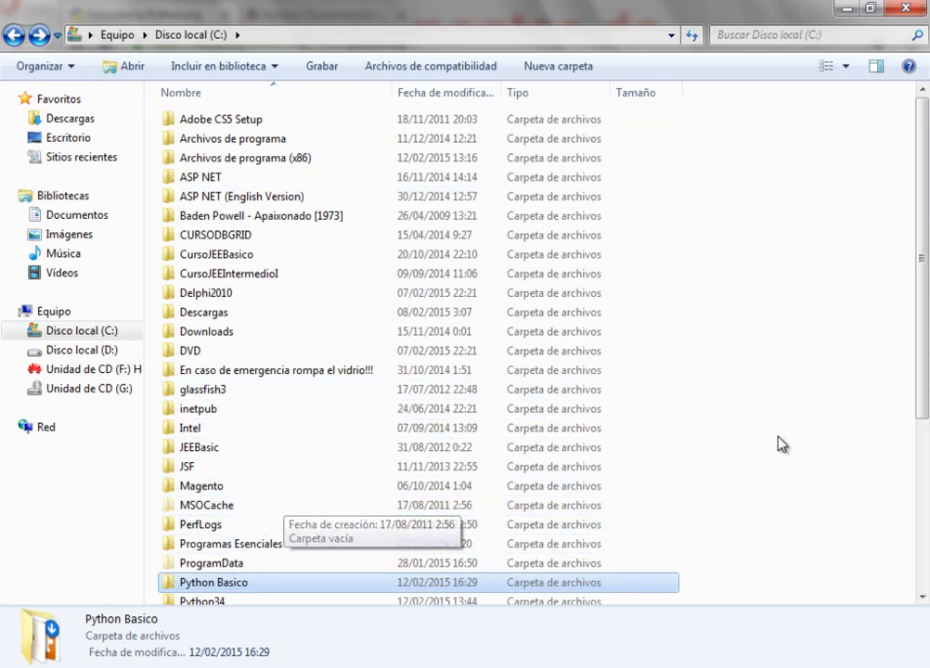
scroll(918, 325, down, 1)
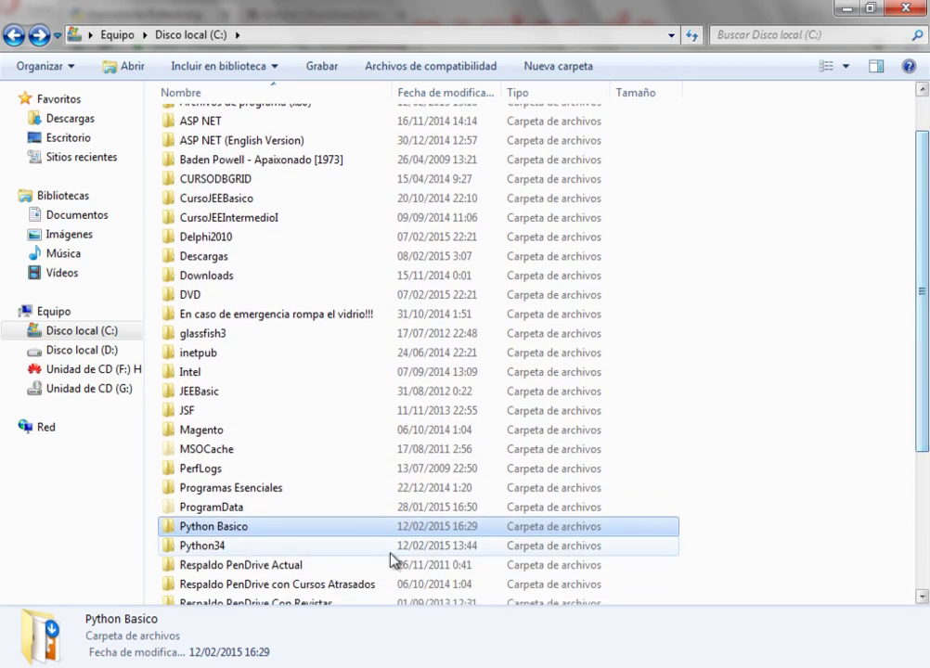
double_click(229, 548)
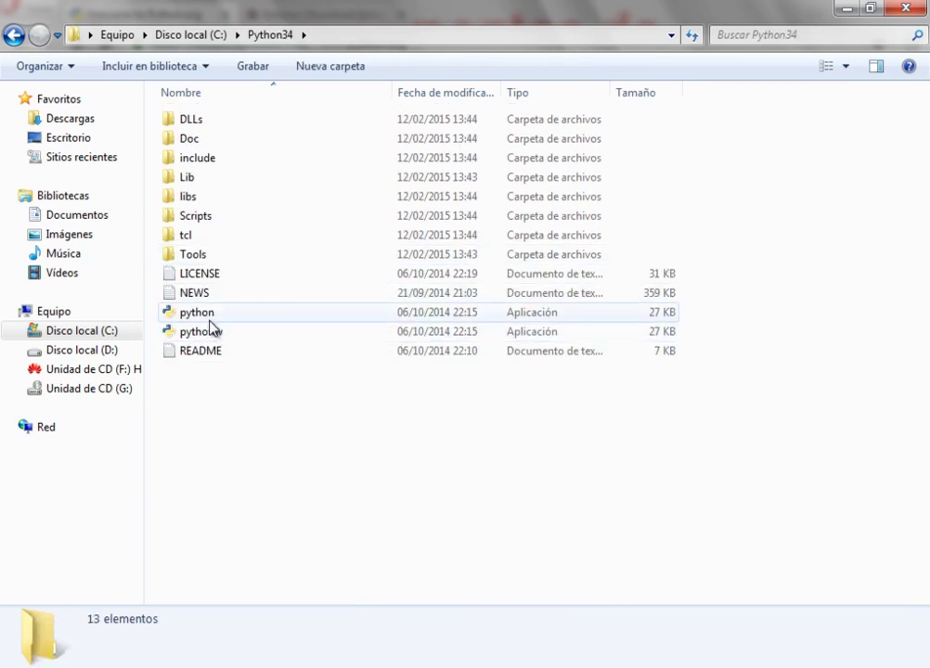
click(13, 37)
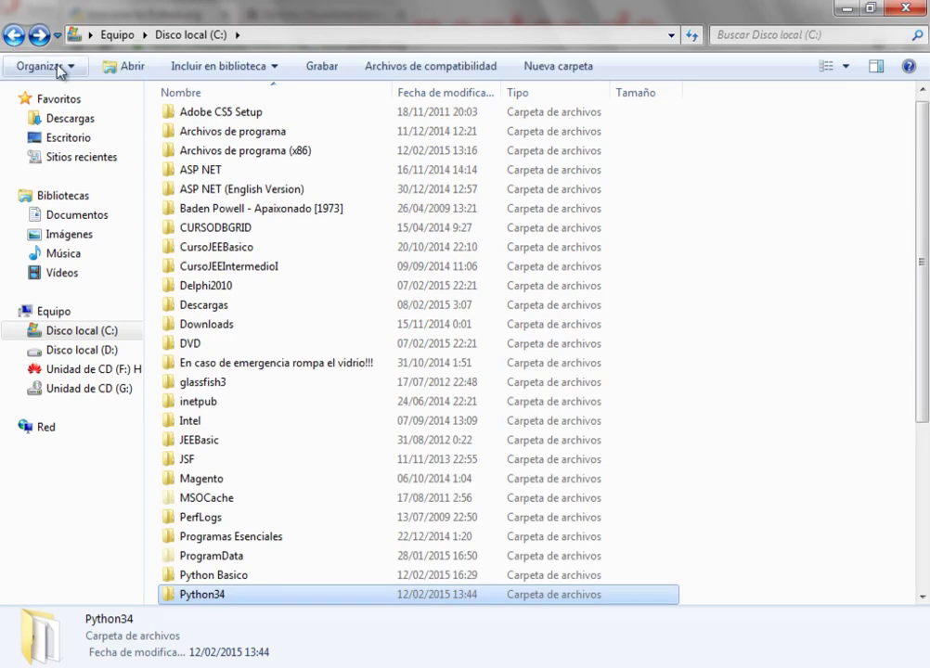
Step: Review the Aptana Studio download page in Opera and the Aptana_Studio_3_Setup_3.4.2 installer in the Python Basico folder
double_click(234, 576)
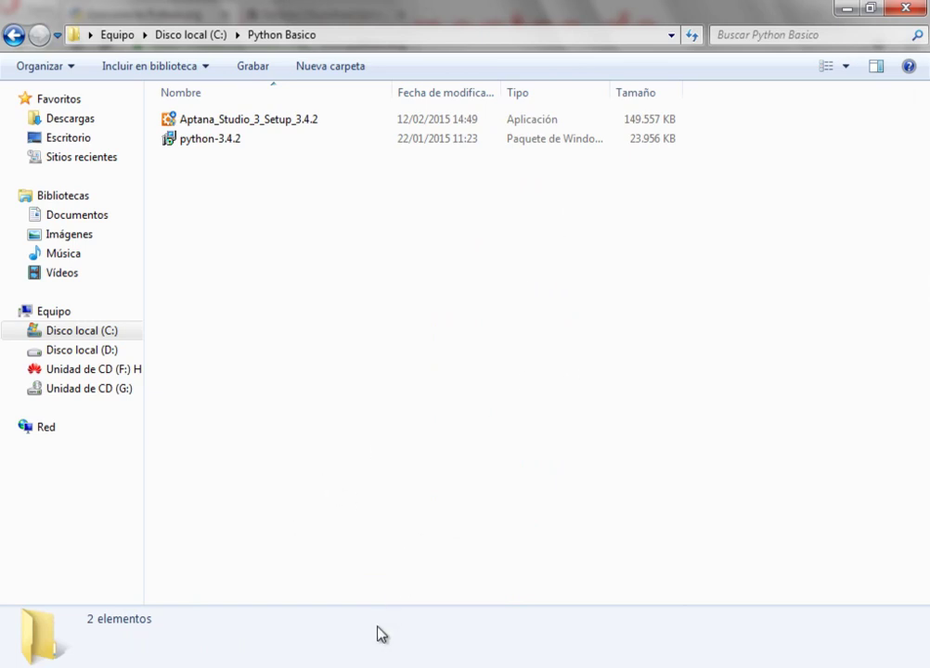
click(380, 663)
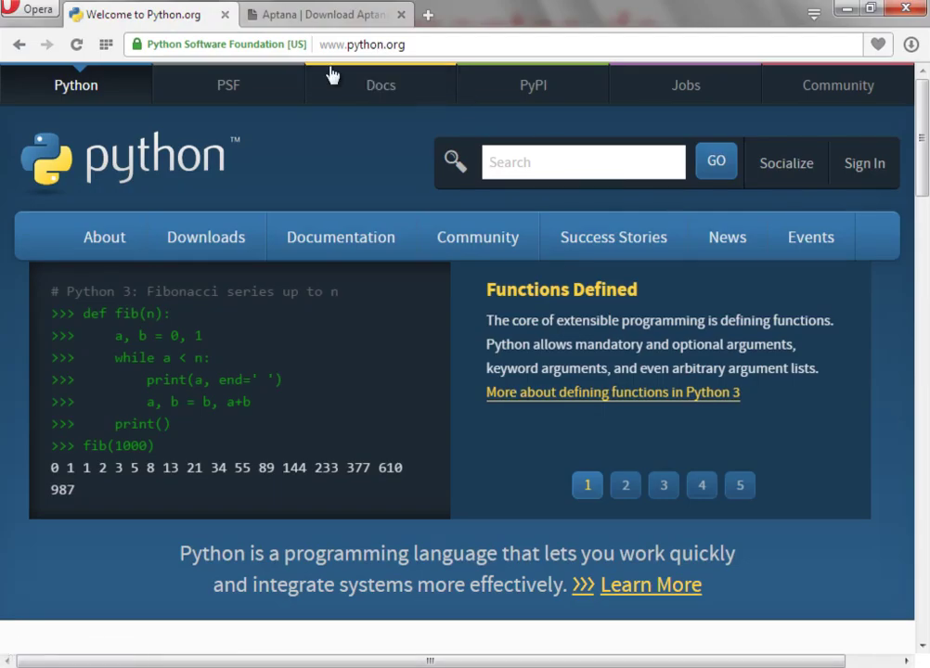
click(274, 15)
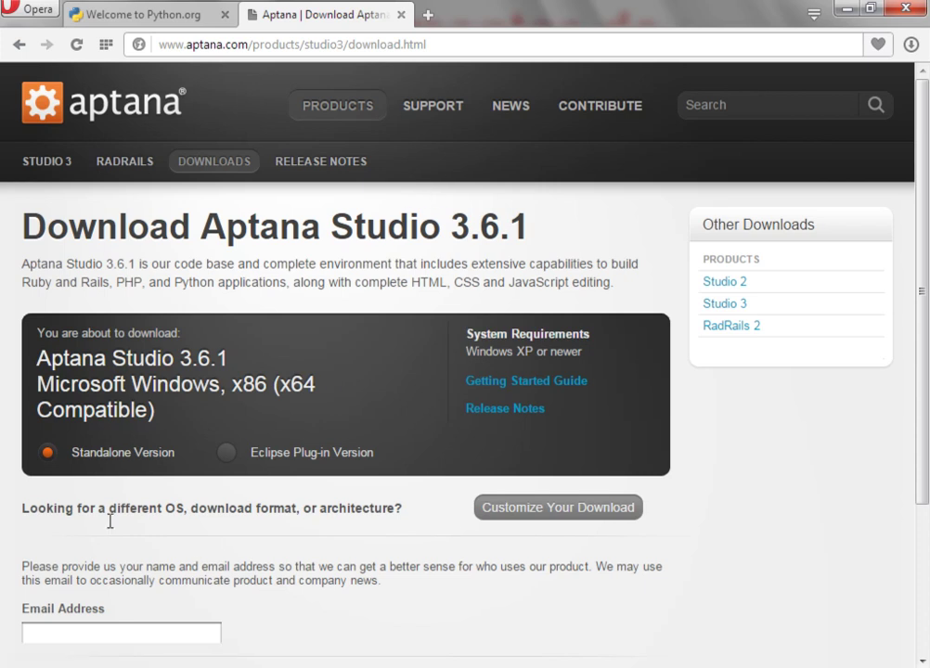
key(alt+Tab)
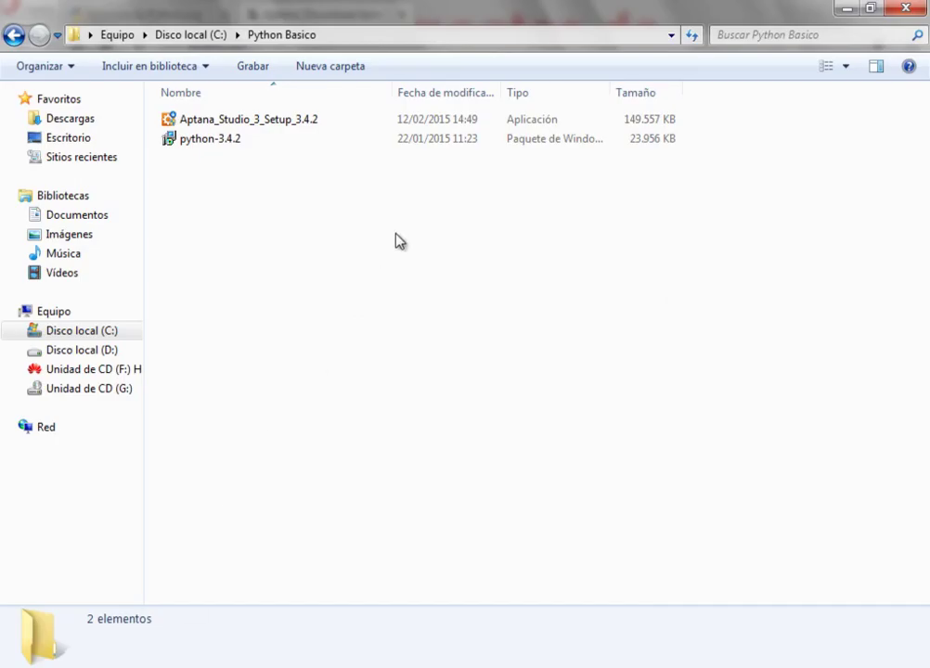
click(280, 129)
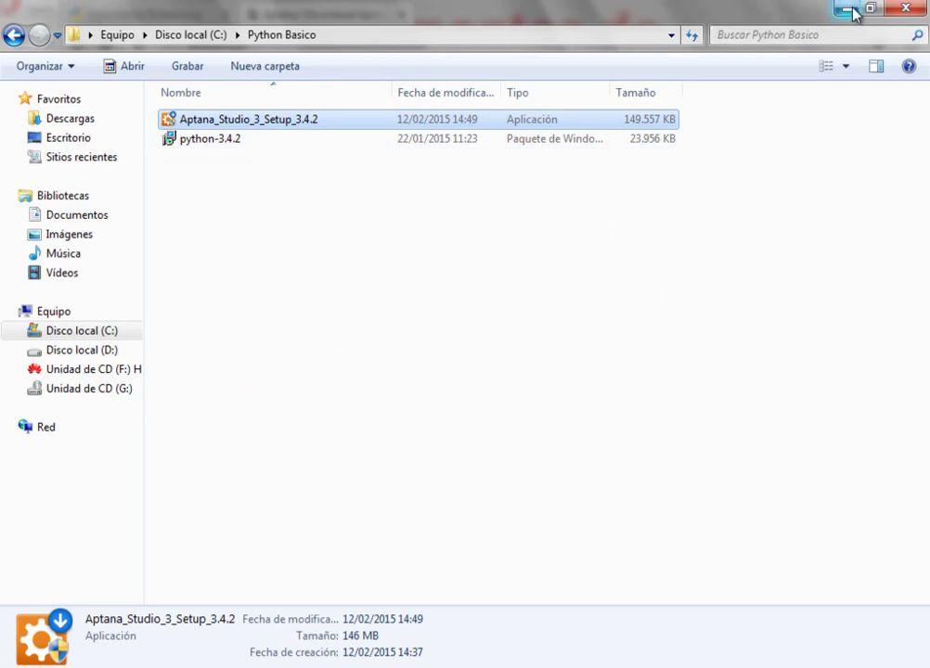
click(595, 394)
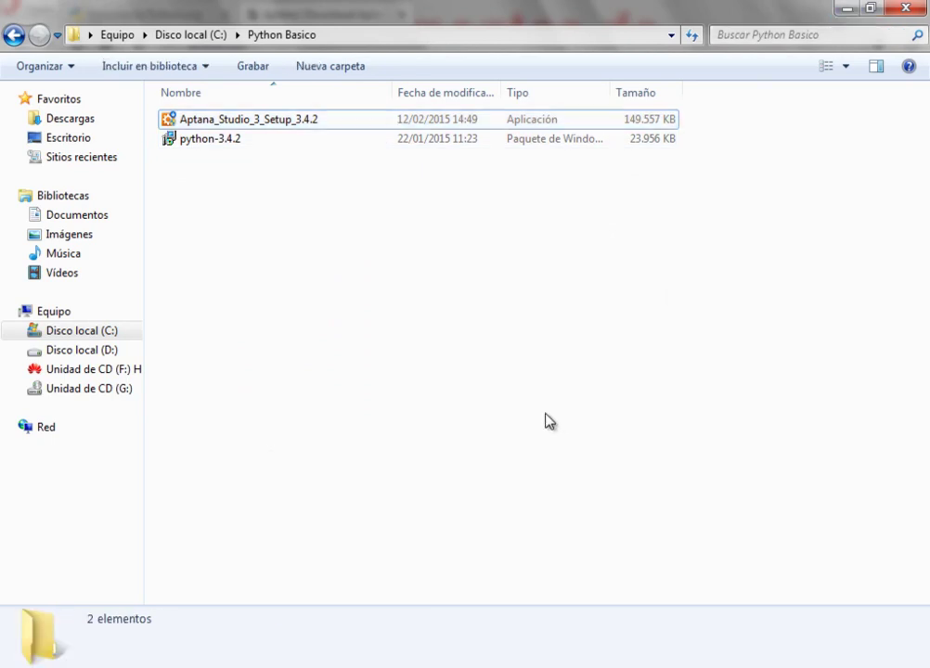
Step: Open a Command Prompt (Símbolo del sistema) window and place it below the listed installer files
click(23, 667)
click(87, 605)
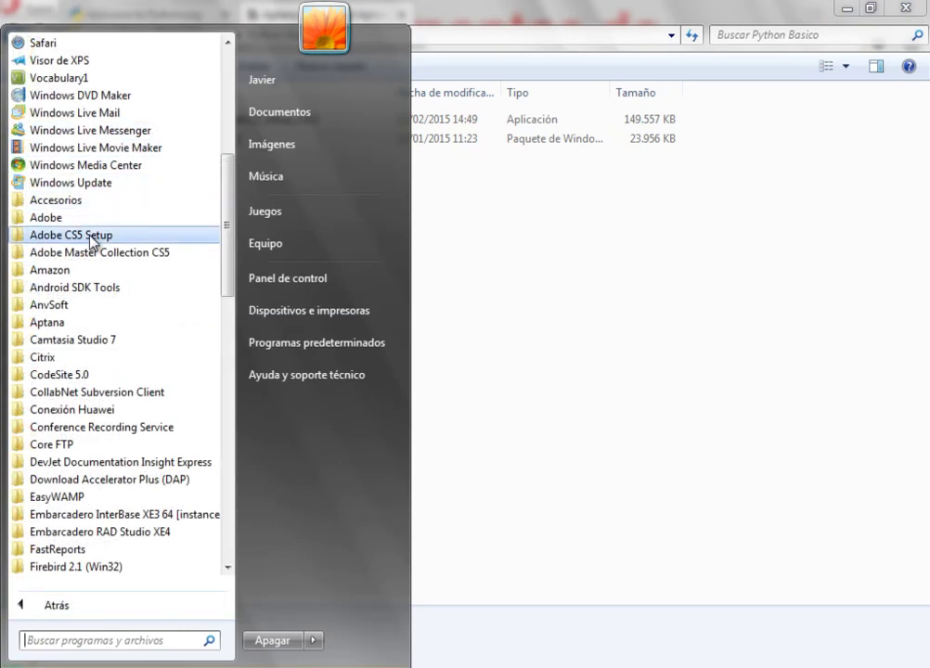
click(98, 202)
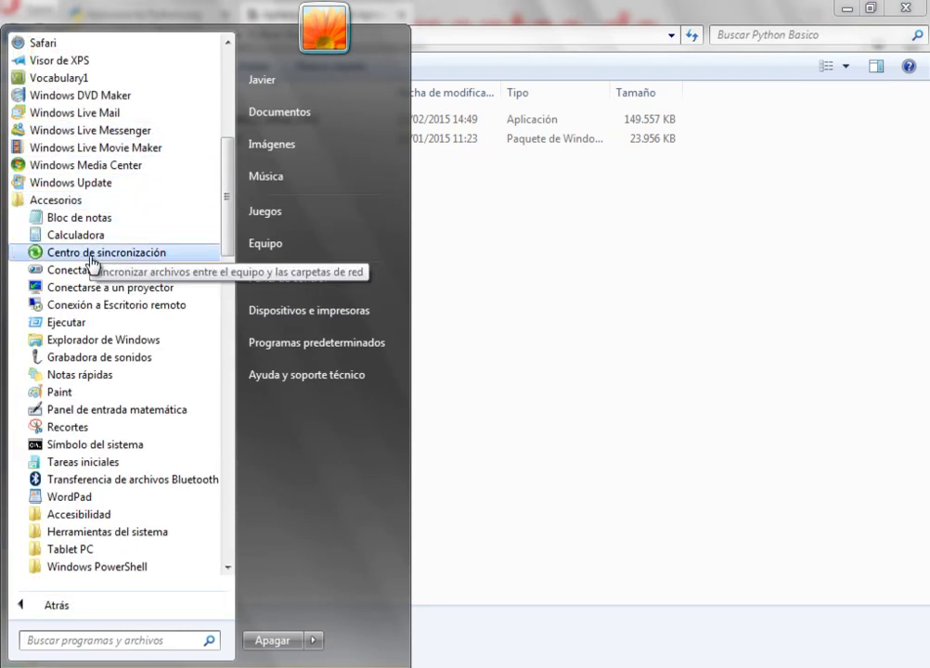
click(55, 446)
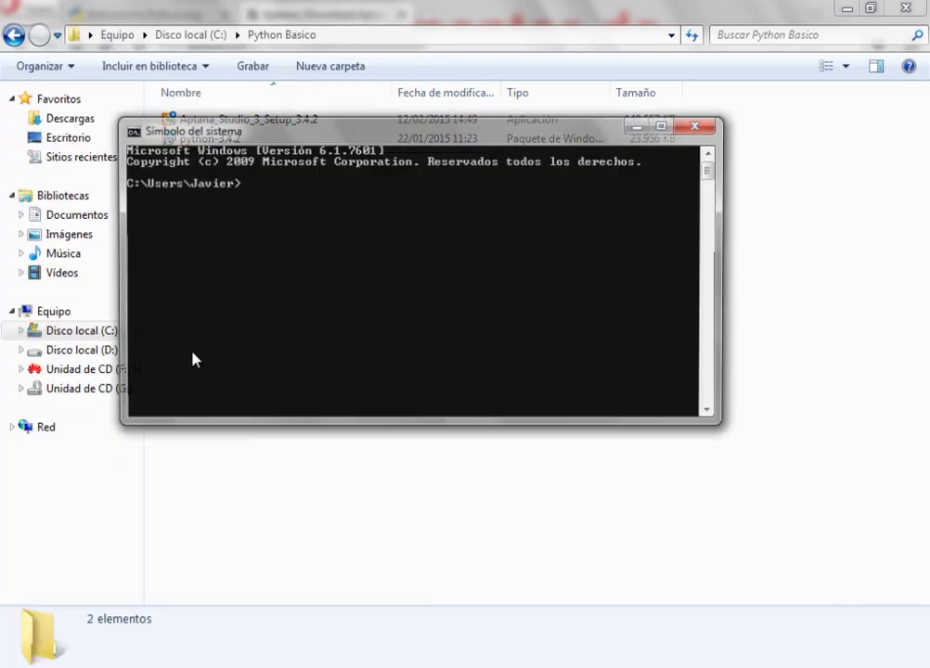
drag(401, 140, 420, 223)
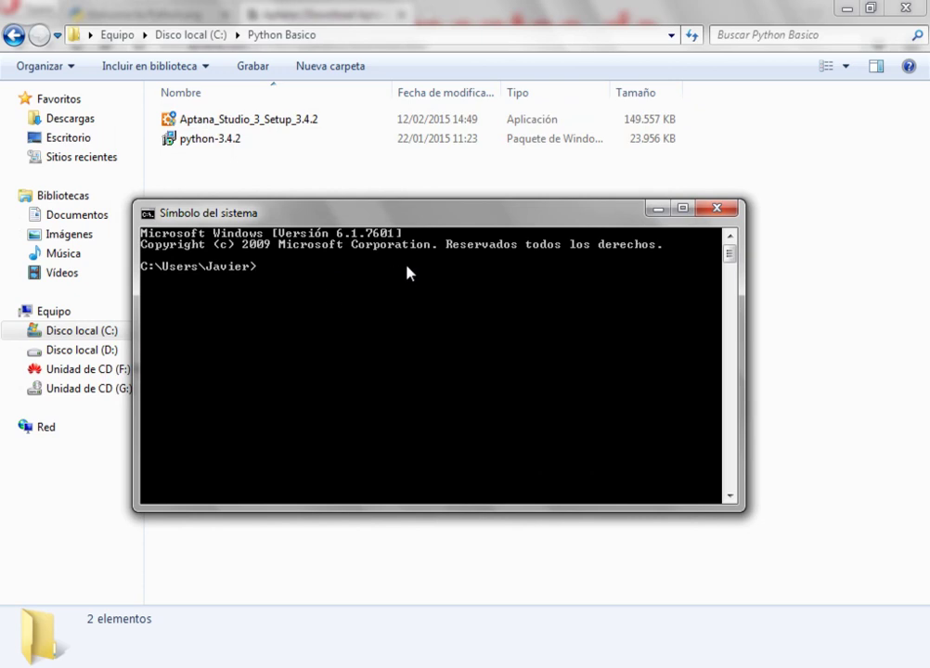
Step: Run the command python in the Command Prompt to test whether the interpreter starts
text(p)
text(yt)
text(jo)
key(BackSpace)
key(BackSpace)
text(hon)
key(Return)
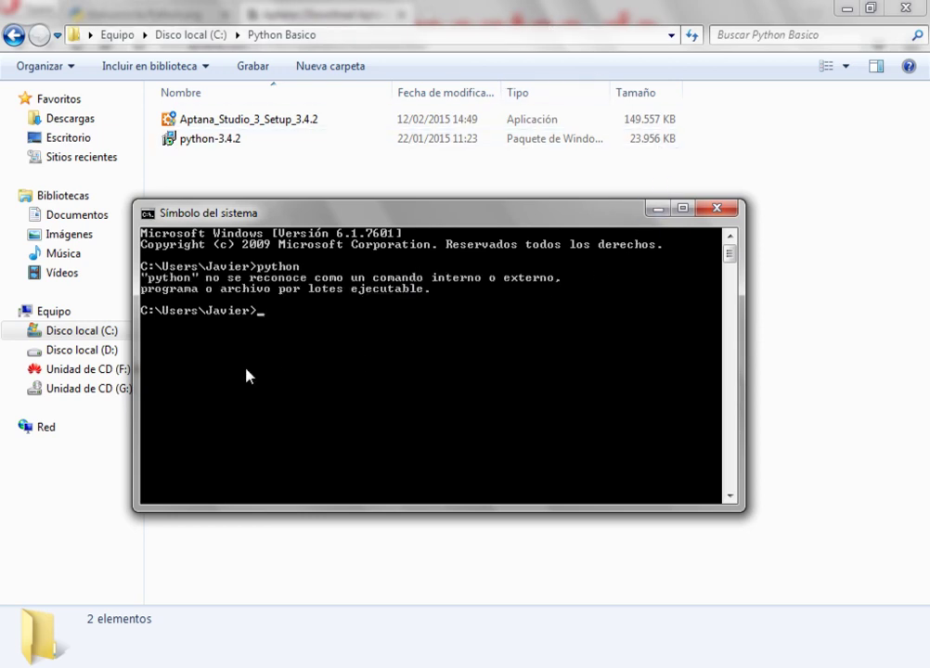
Step: Launch Python 3.4 (command line - 32 bit) from the installed programs
key(super)
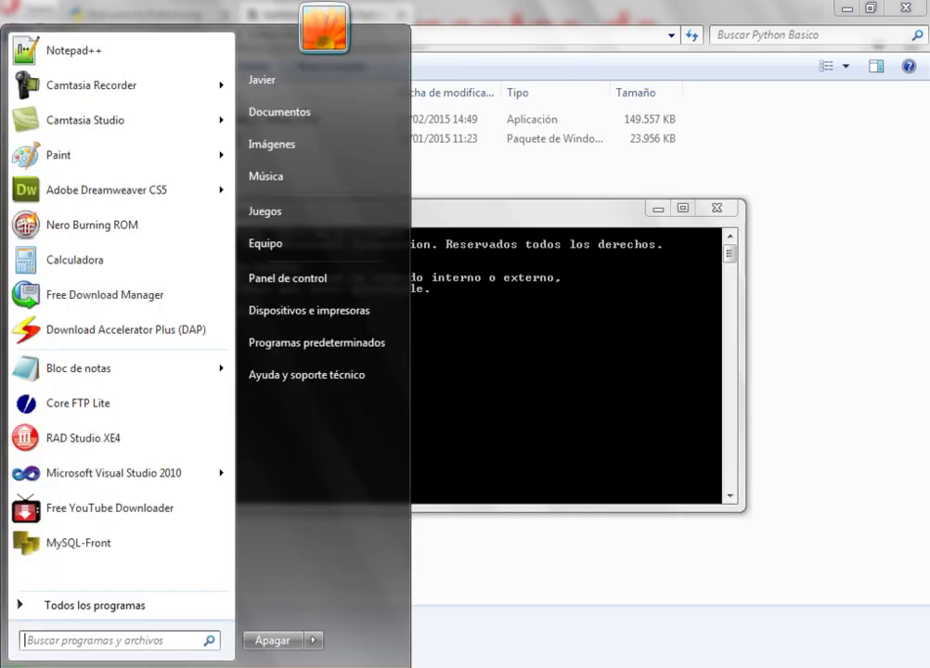
click(83, 608)
drag(228, 264, 230, 509)
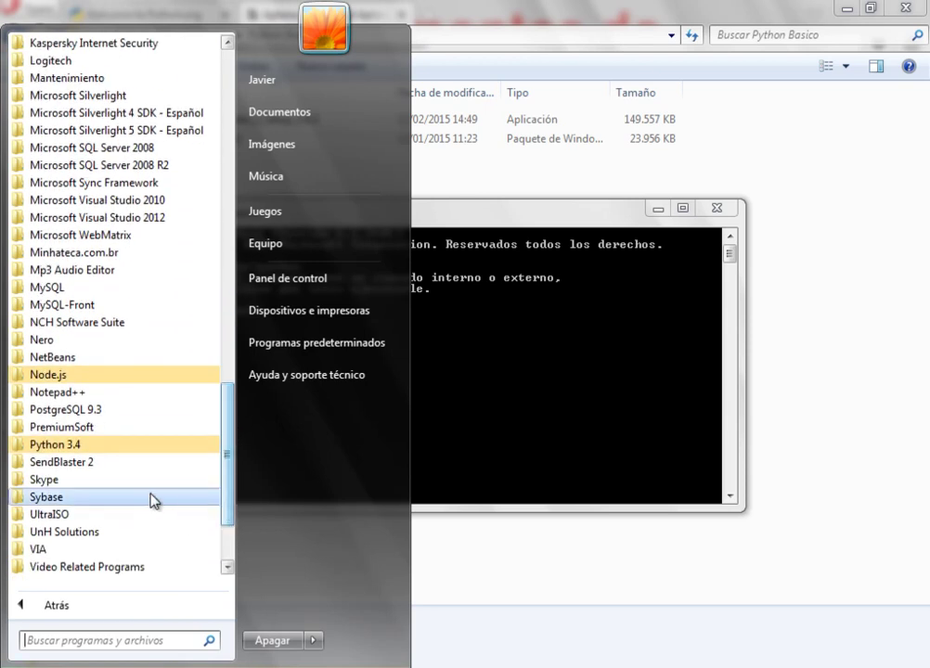
click(94, 448)
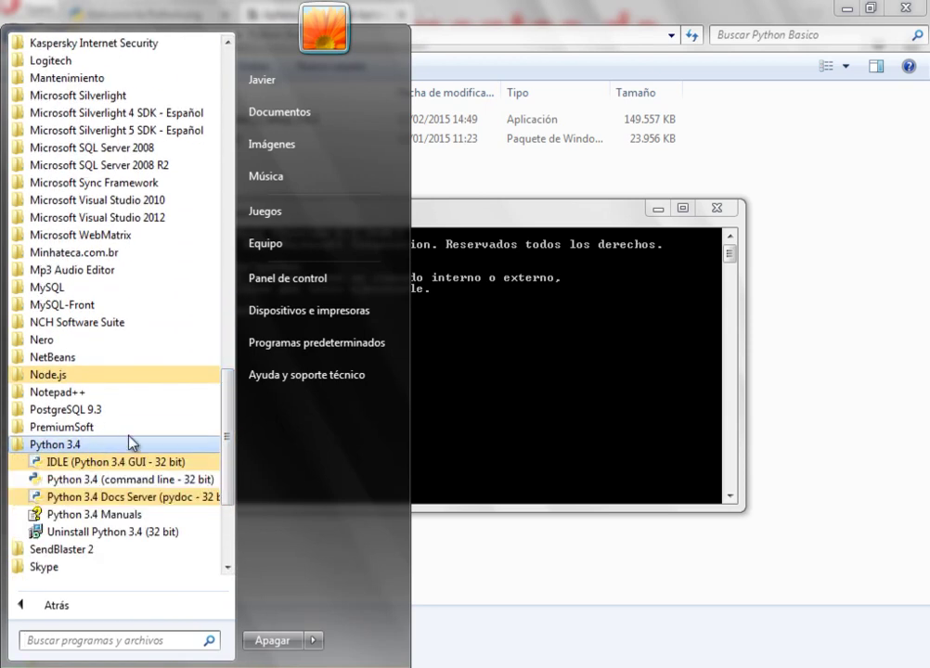
click(99, 486)
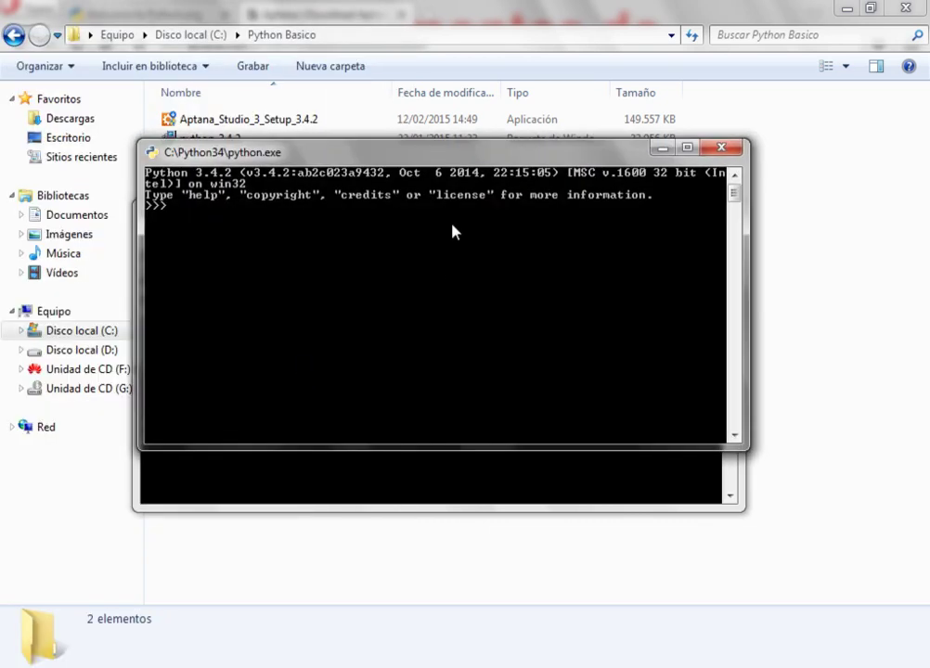
Step: Reposition the Python console to compare it with the Command Prompt output, and close the console
drag(466, 163, 439, 310)
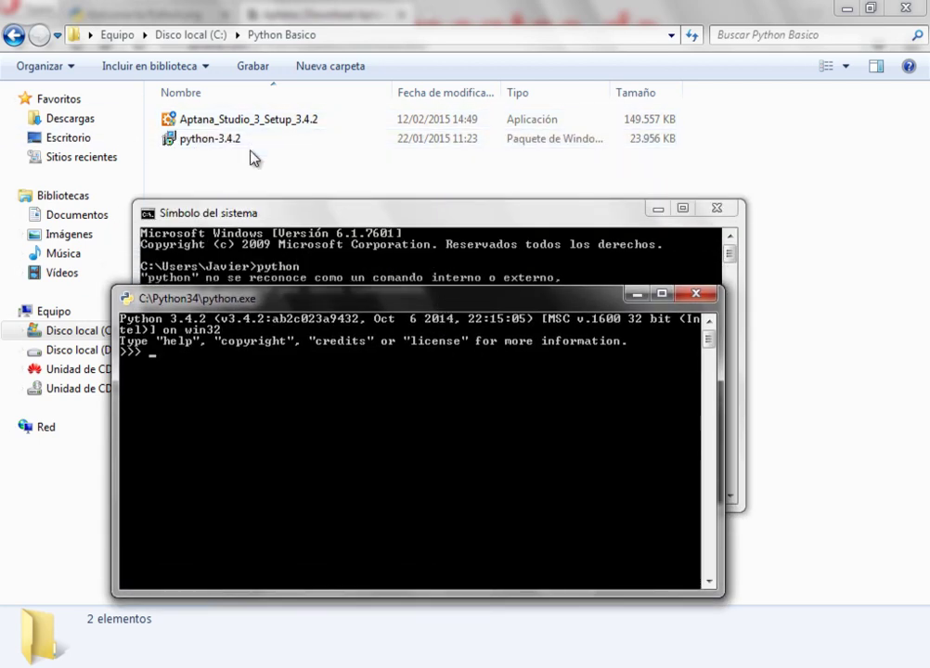
drag(158, 304, 153, 332)
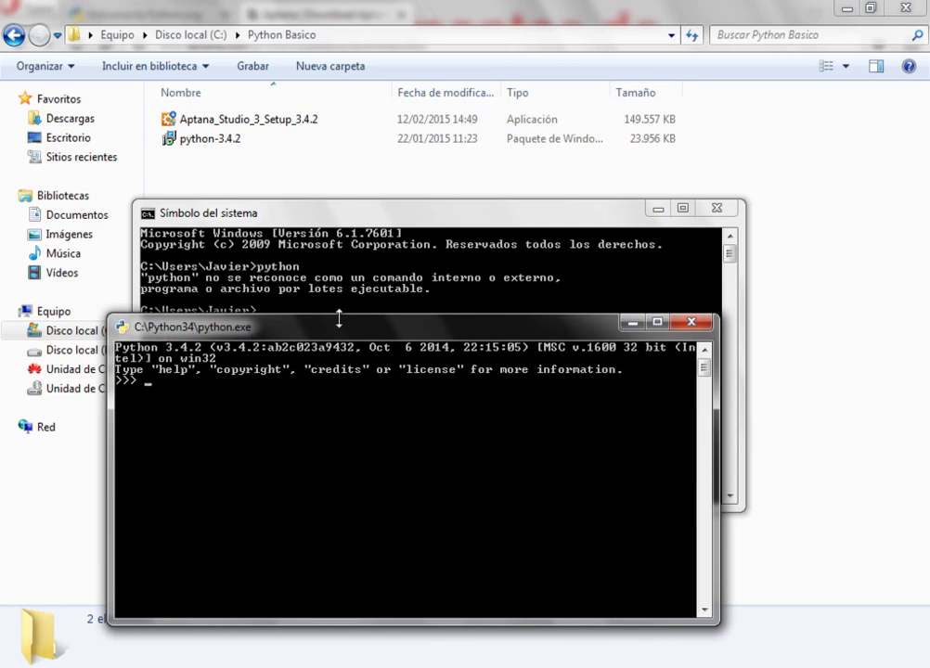
drag(339, 332, 329, 401)
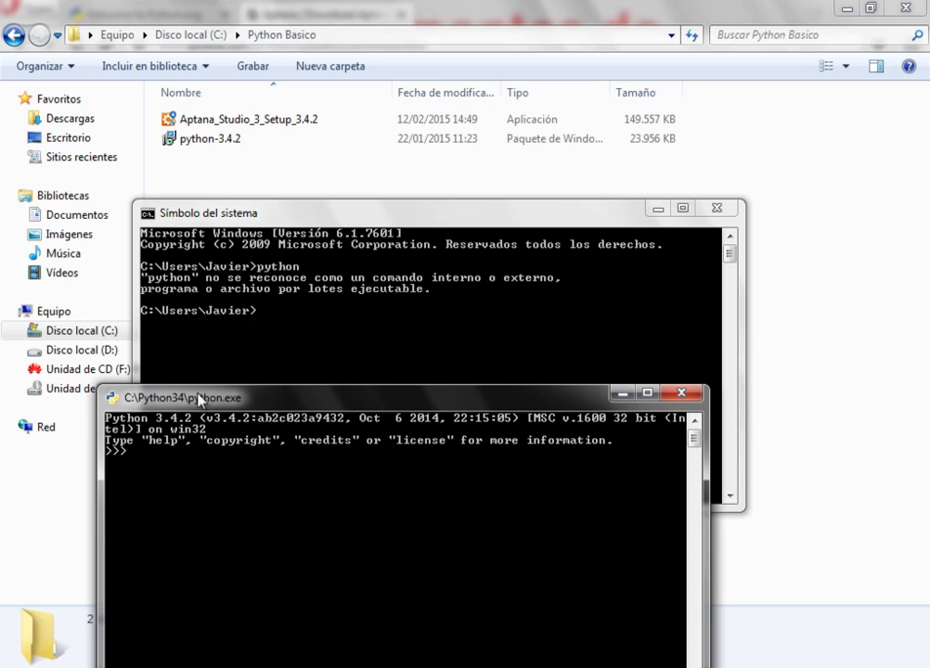
drag(199, 401, 232, 302)
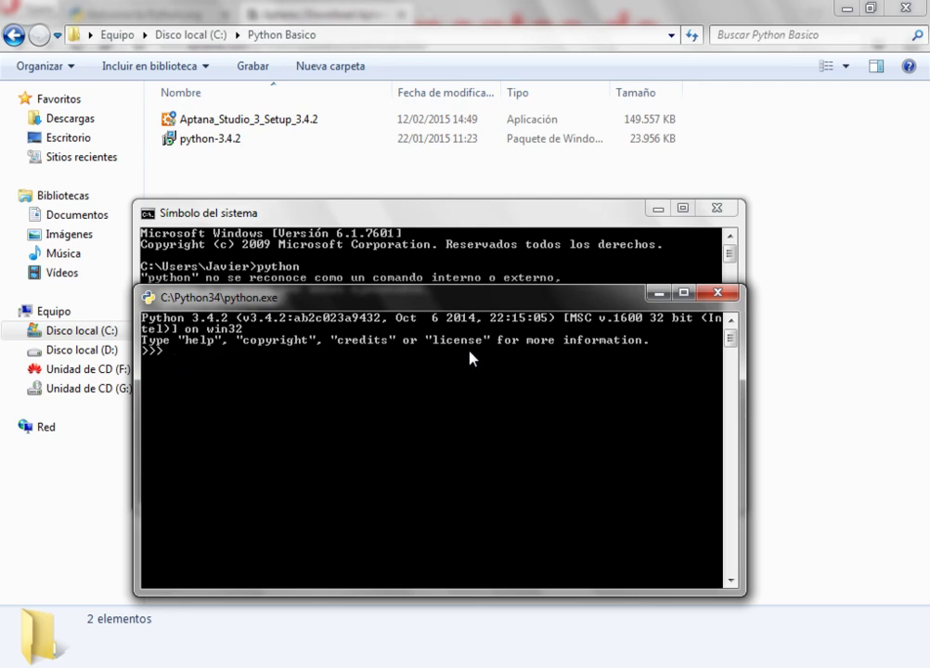
click(721, 297)
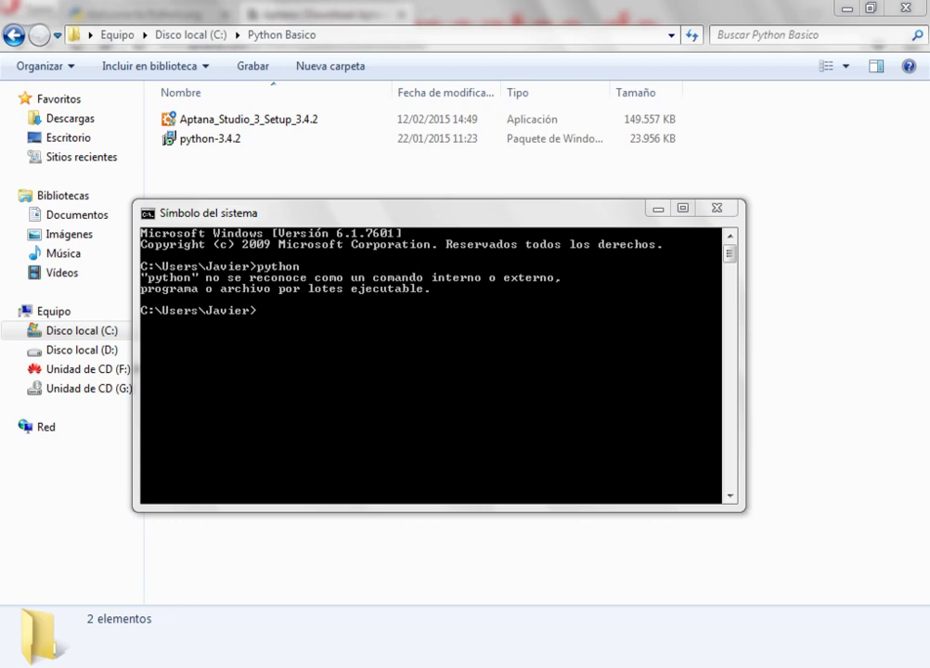
Step: Open the Windows environment variables from the advanced system settings, and bring the Command Prompt back to the front
key(super)
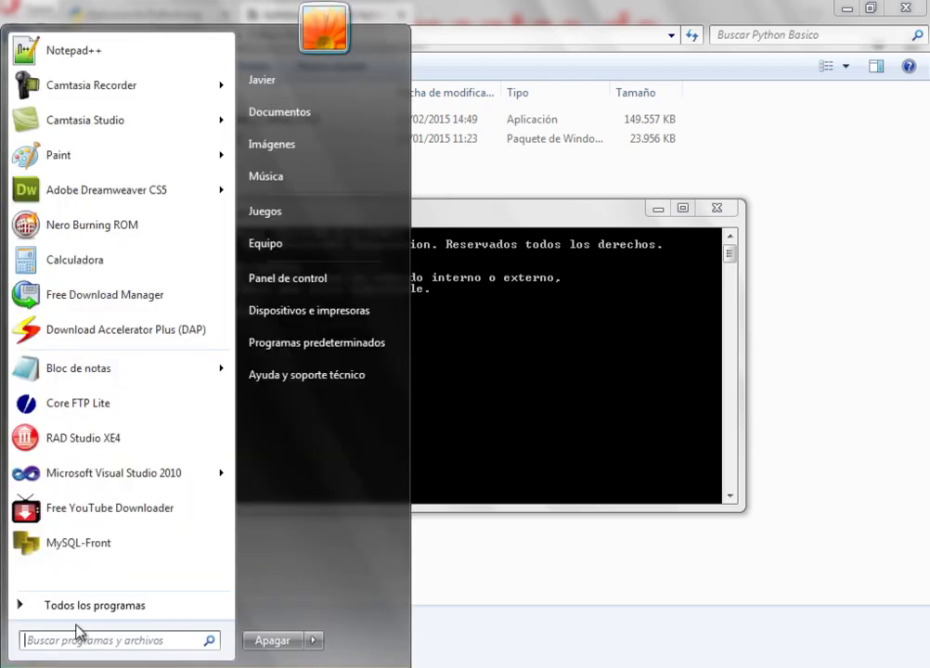
click(297, 280)
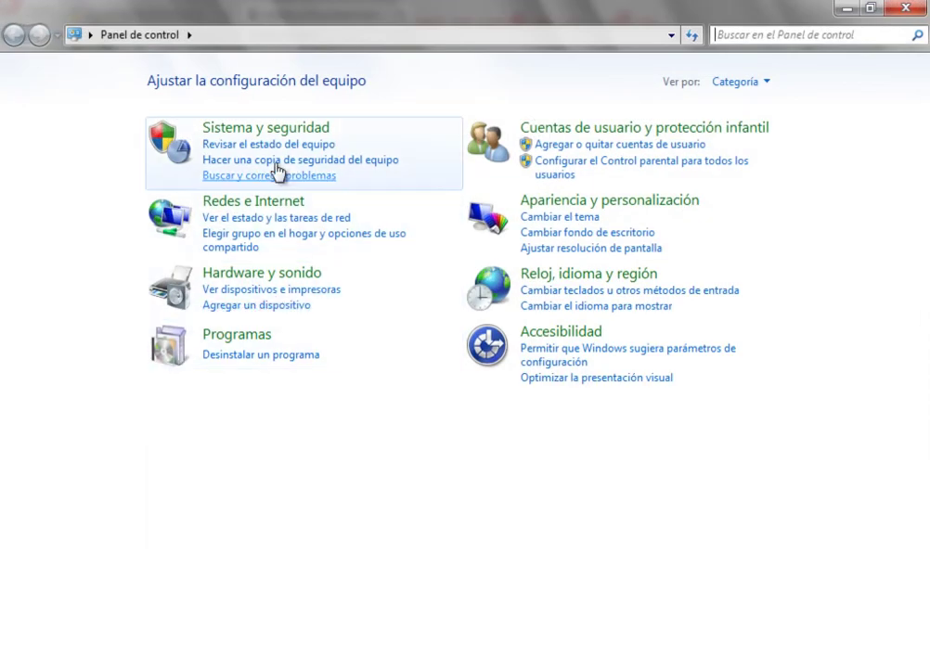
click(286, 133)
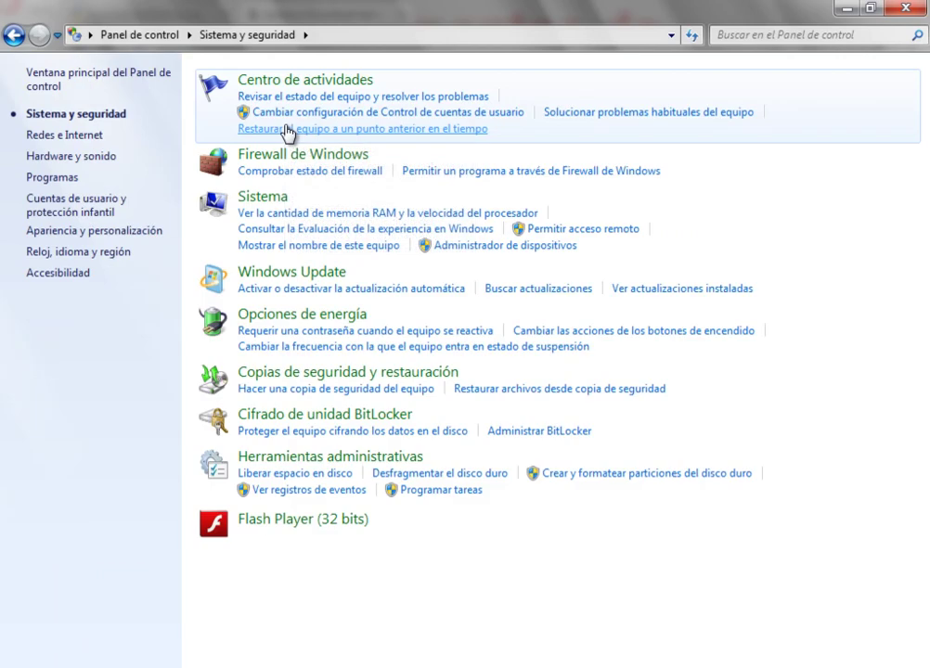
click(268, 201)
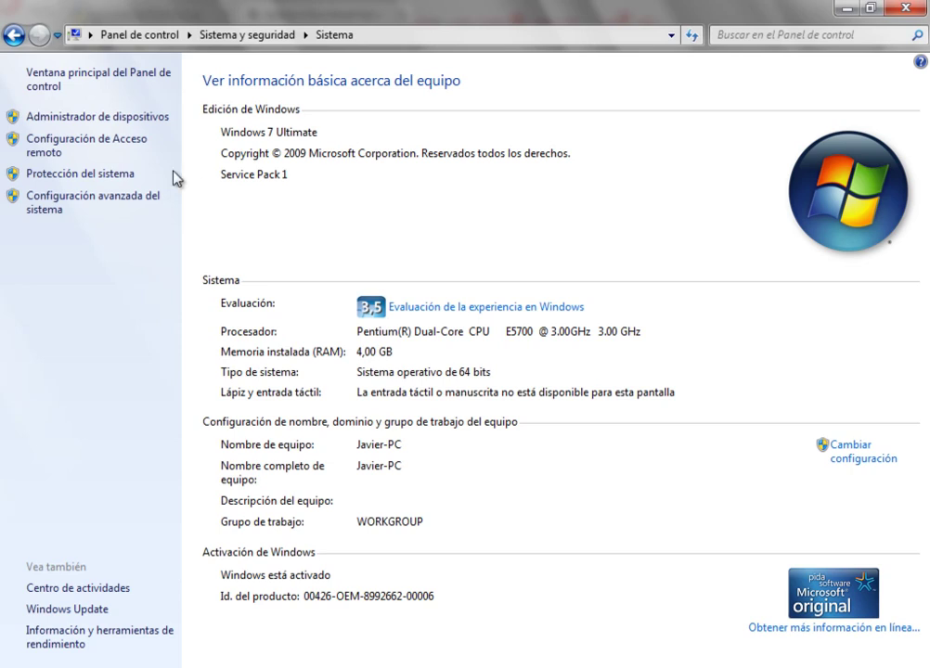
click(87, 201)
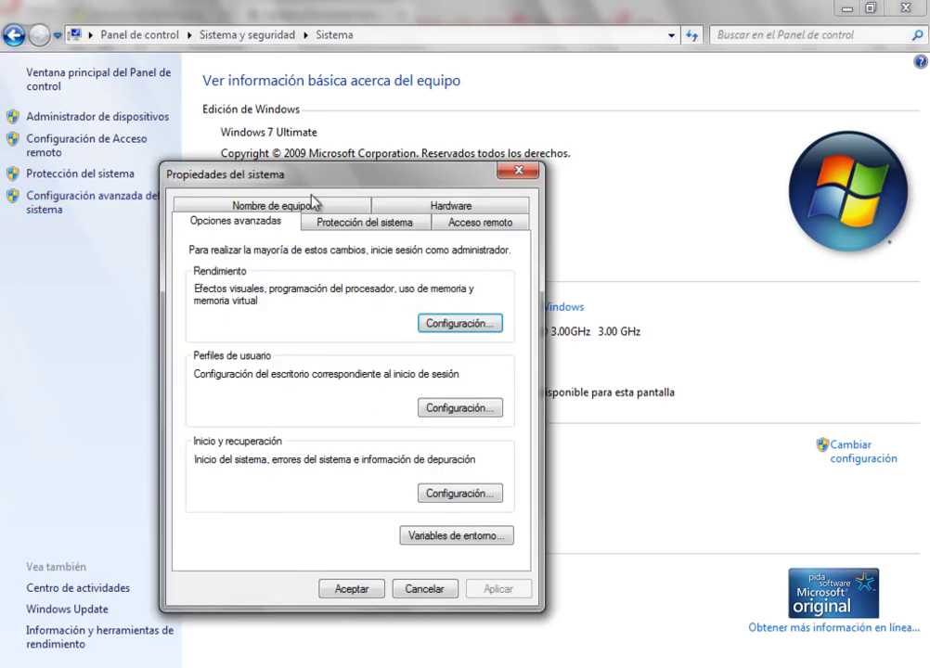
click(423, 535)
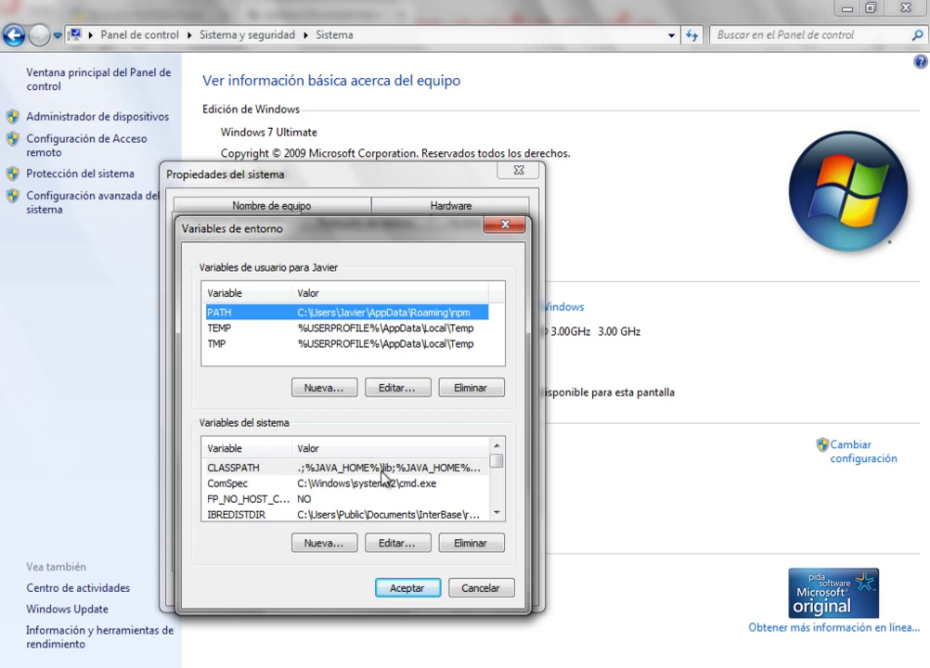
drag(498, 466, 498, 467)
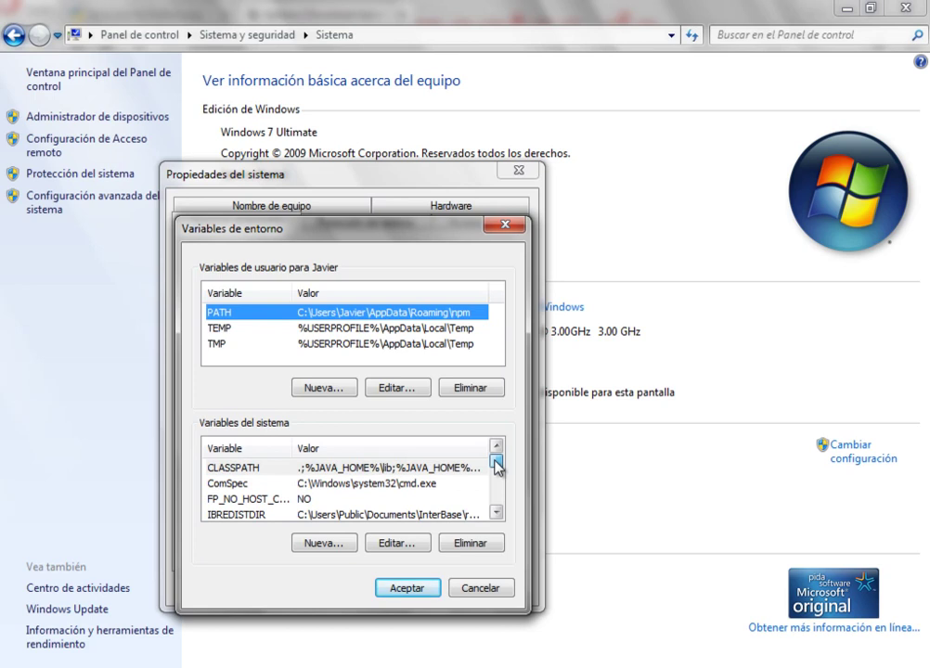
key(alt+Tab)
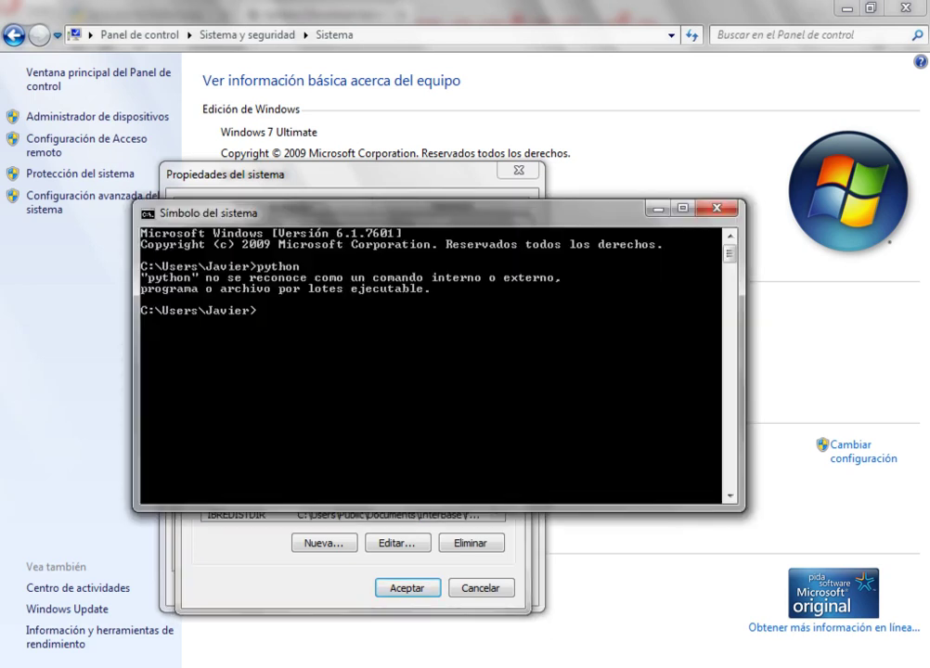
Step: Open the system variable Path for editing, with the cursor at the end of its value
click(659, 208)
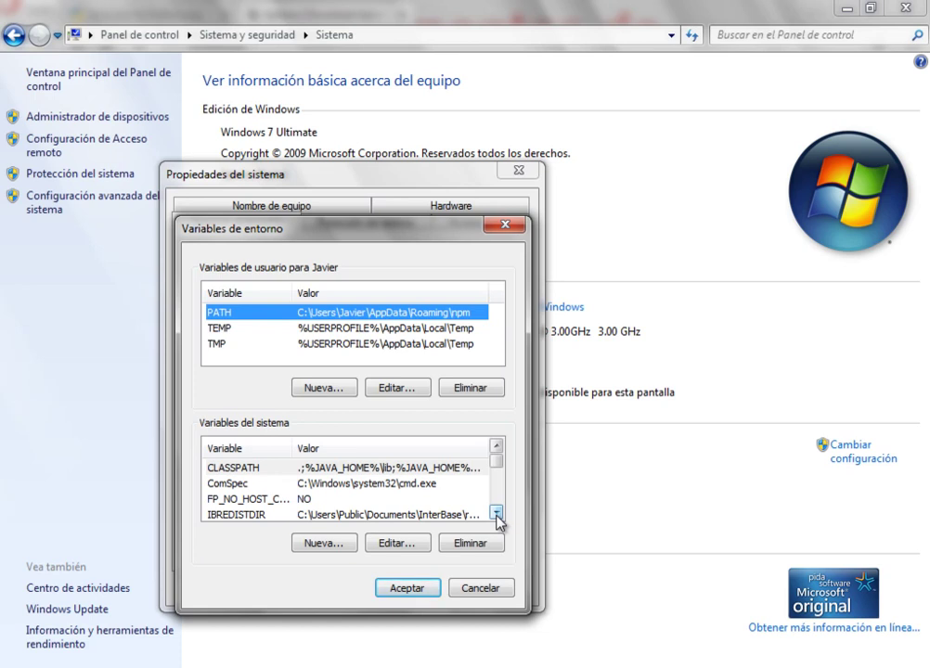
click(496, 514)
click(497, 514)
click(496, 515)
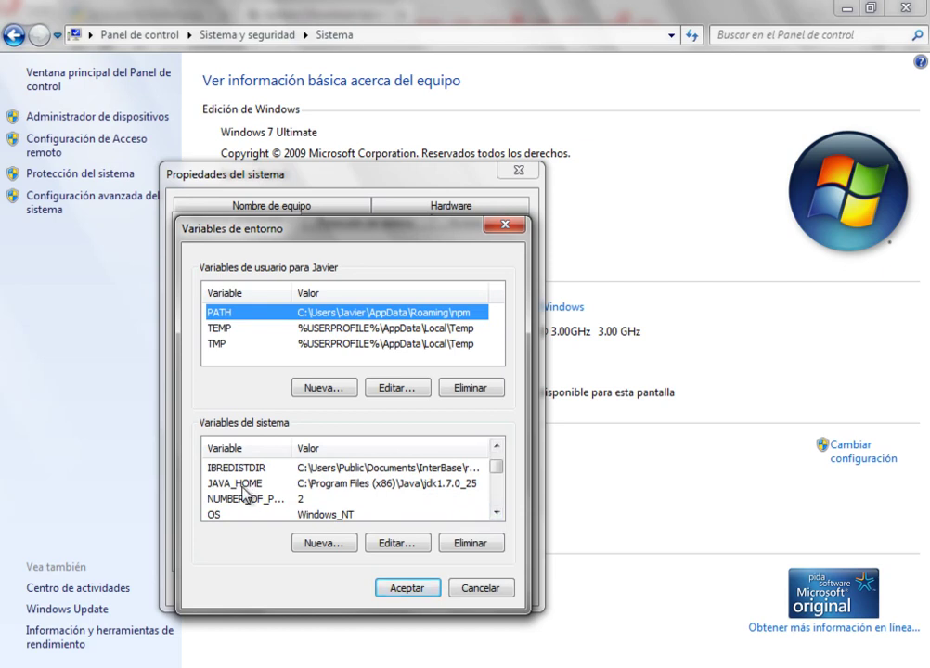
click(497, 446)
click(496, 446)
click(497, 446)
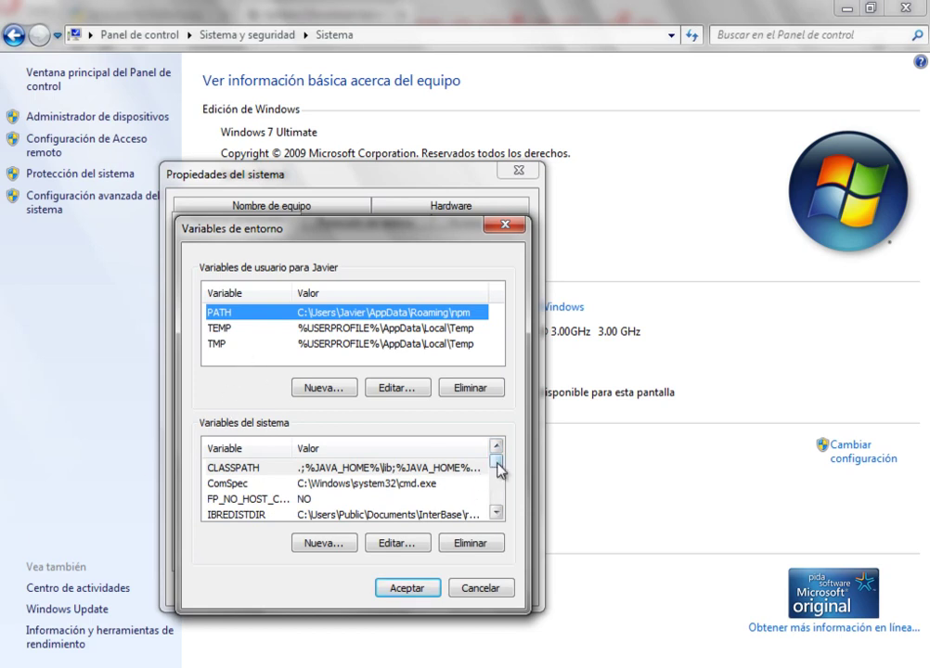
click(496, 512)
click(497, 512)
click(497, 513)
click(497, 513)
click(496, 512)
click(497, 512)
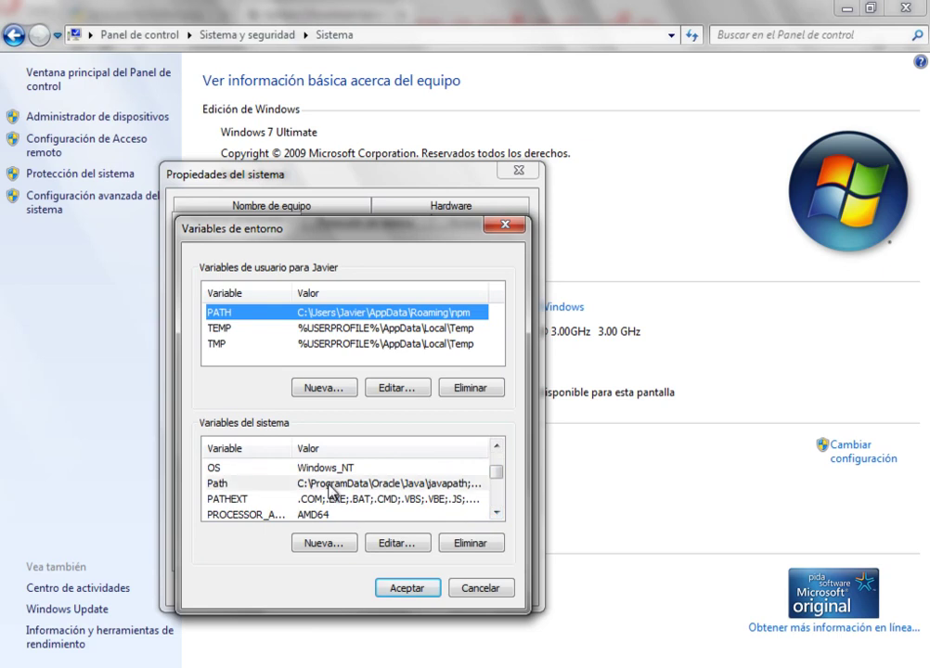
click(416, 483)
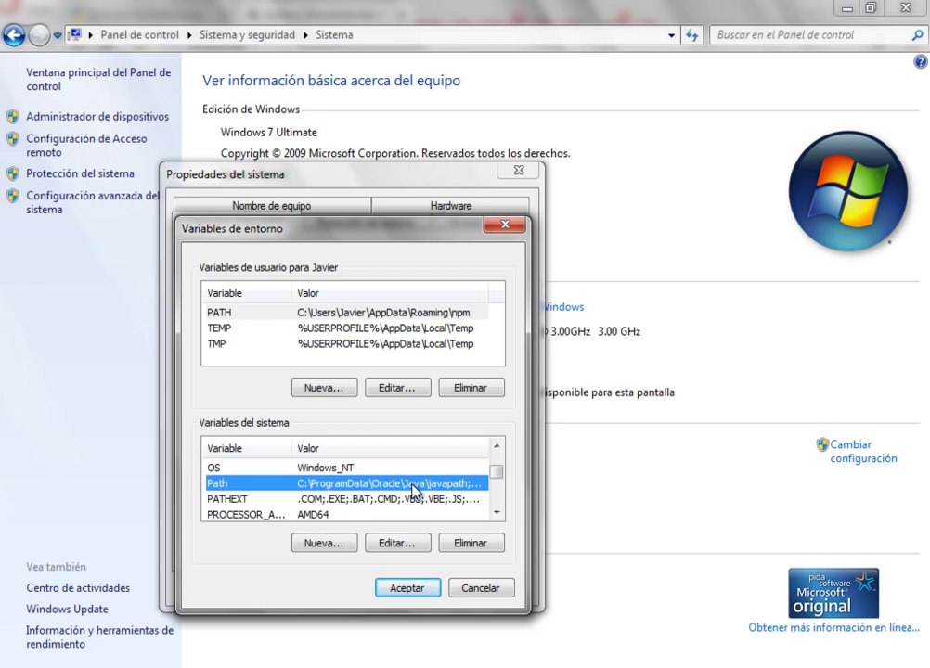
click(396, 543)
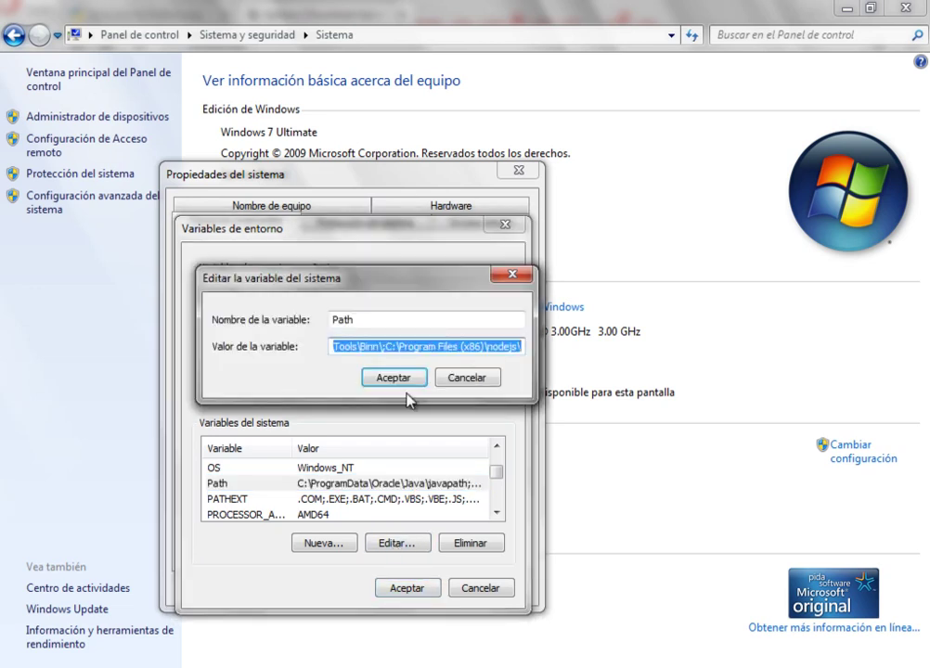
click(470, 349)
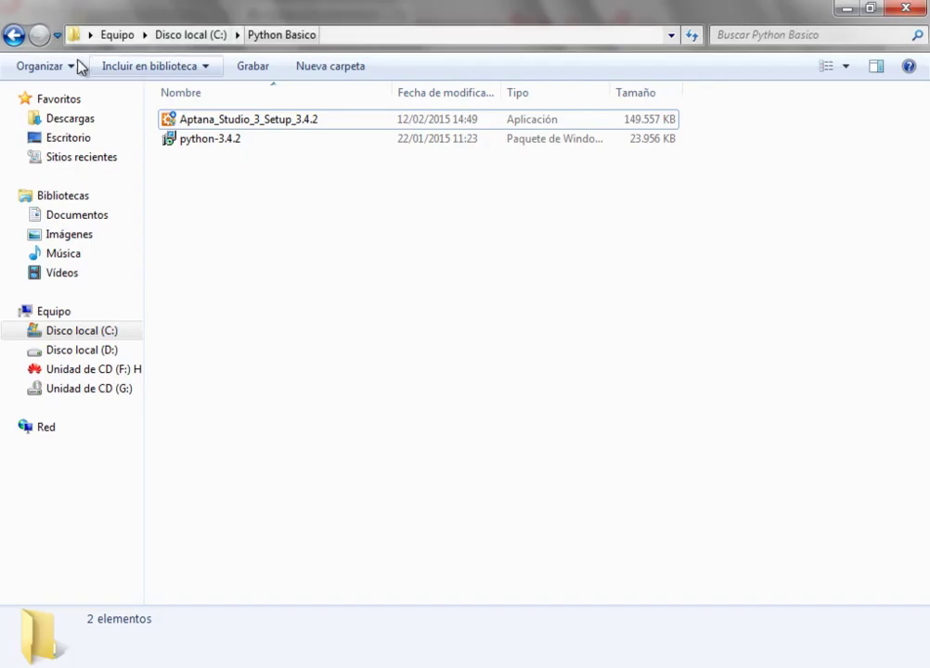
Step: Copy the path of the C:\Python34 folder in Windows Explorer, and return to the Python Basico folder before minimizing it
click(13, 37)
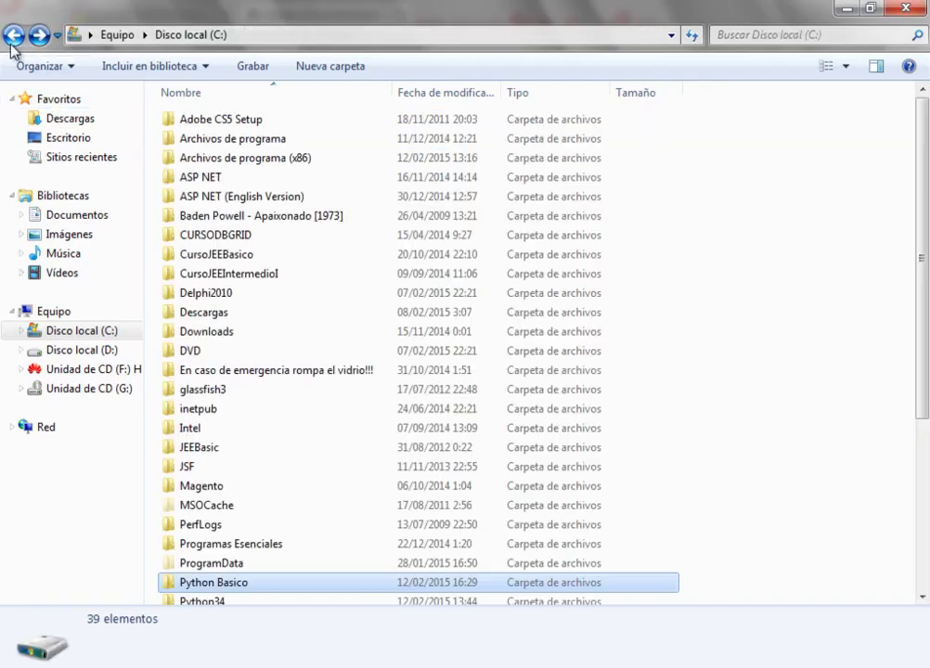
click(215, 599)
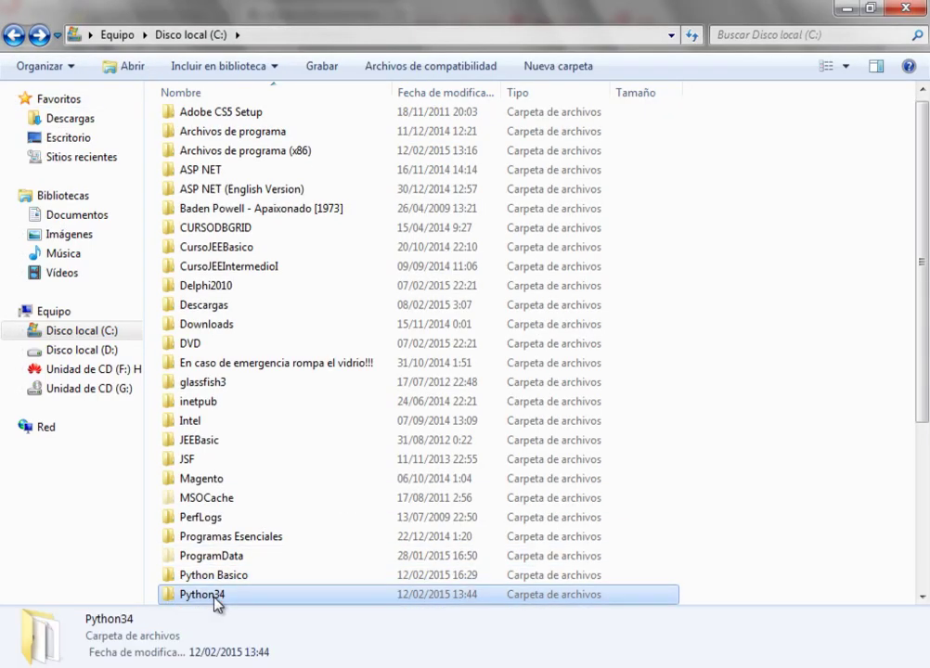
double_click(214, 599)
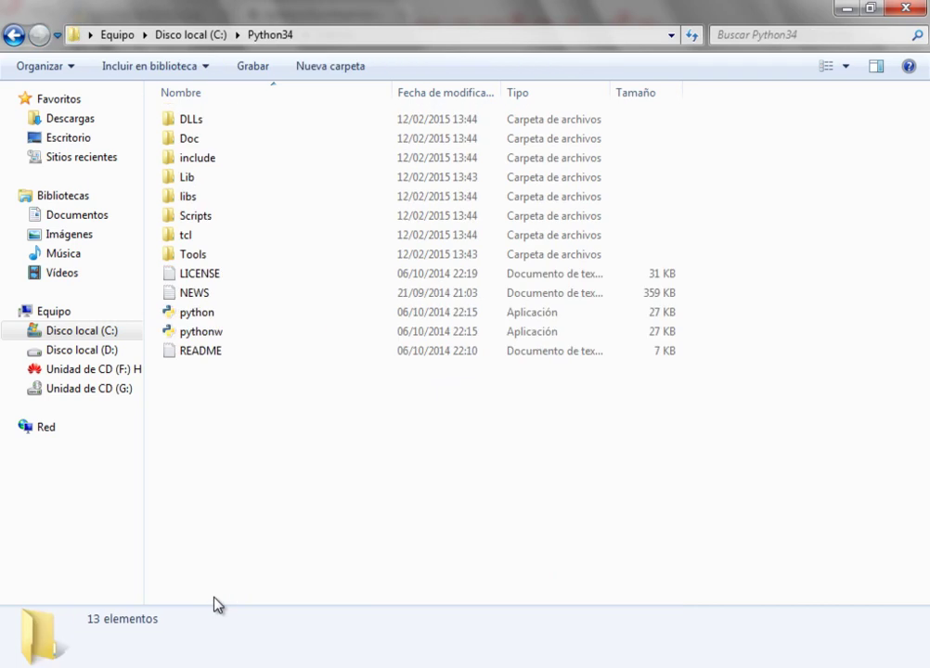
click(353, 35)
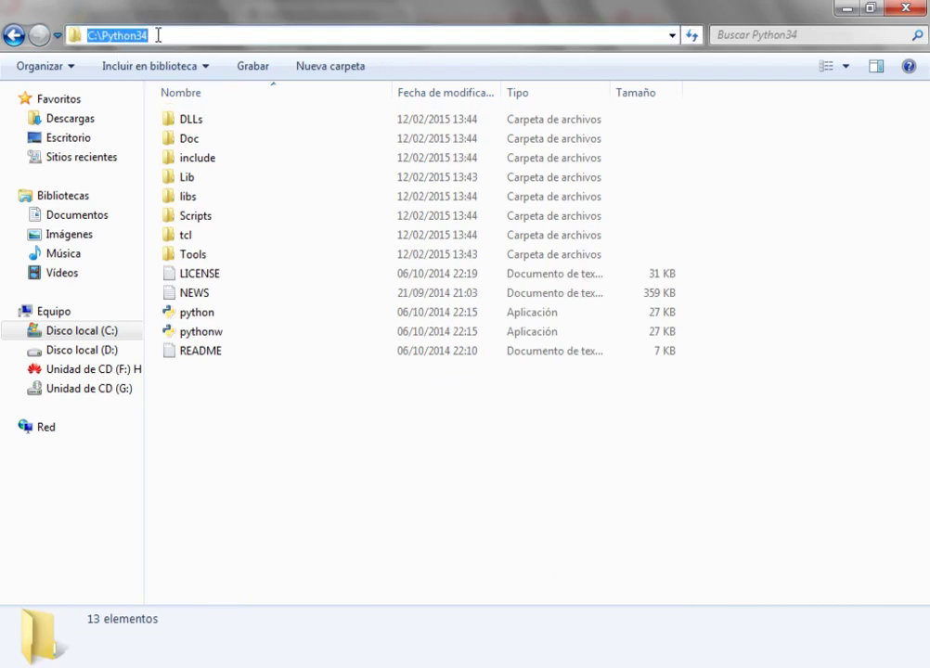
right_click(114, 39)
click(161, 100)
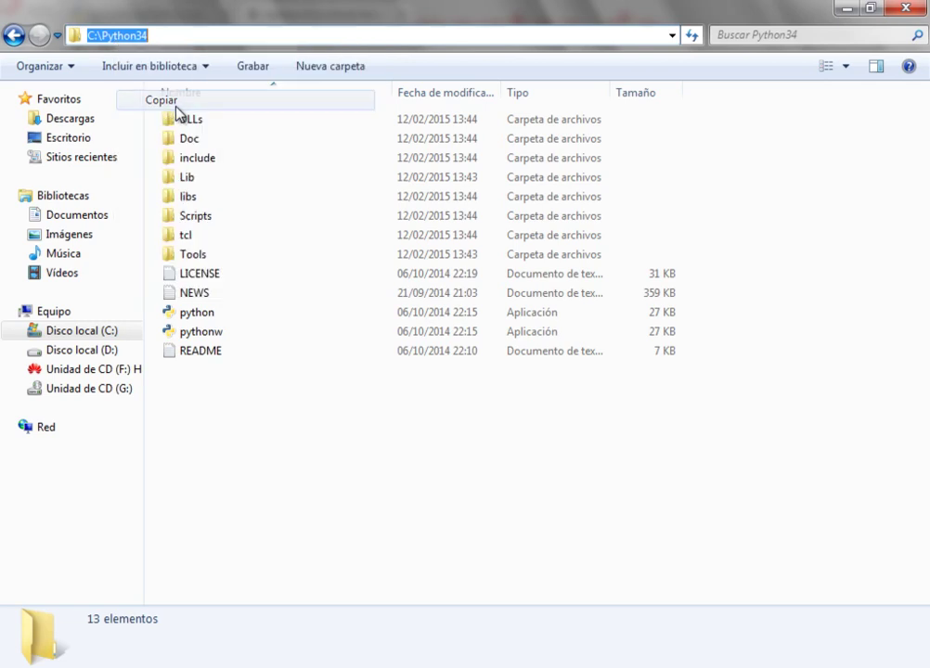
click(14, 37)
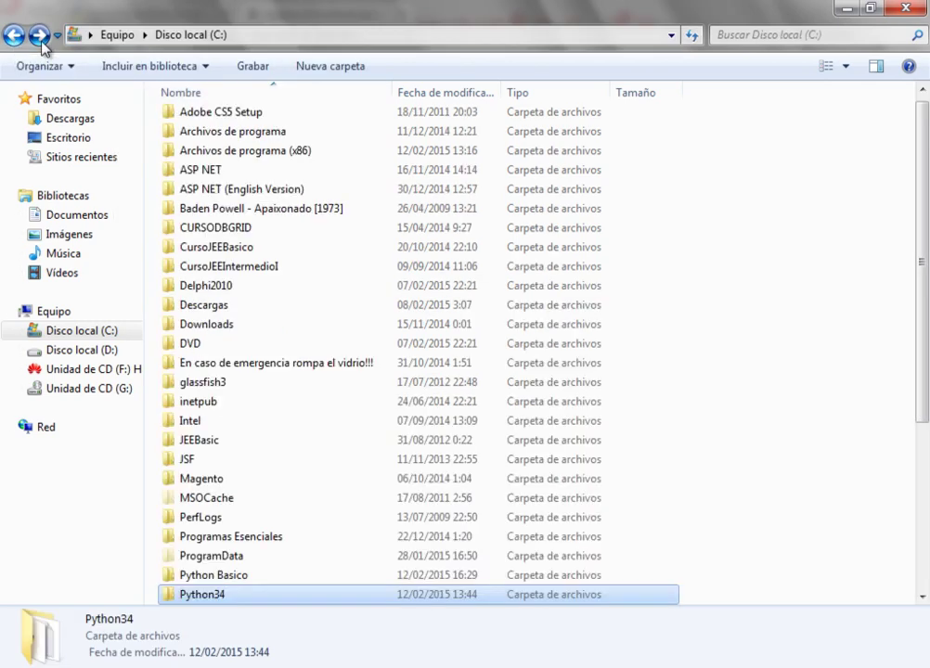
double_click(219, 576)
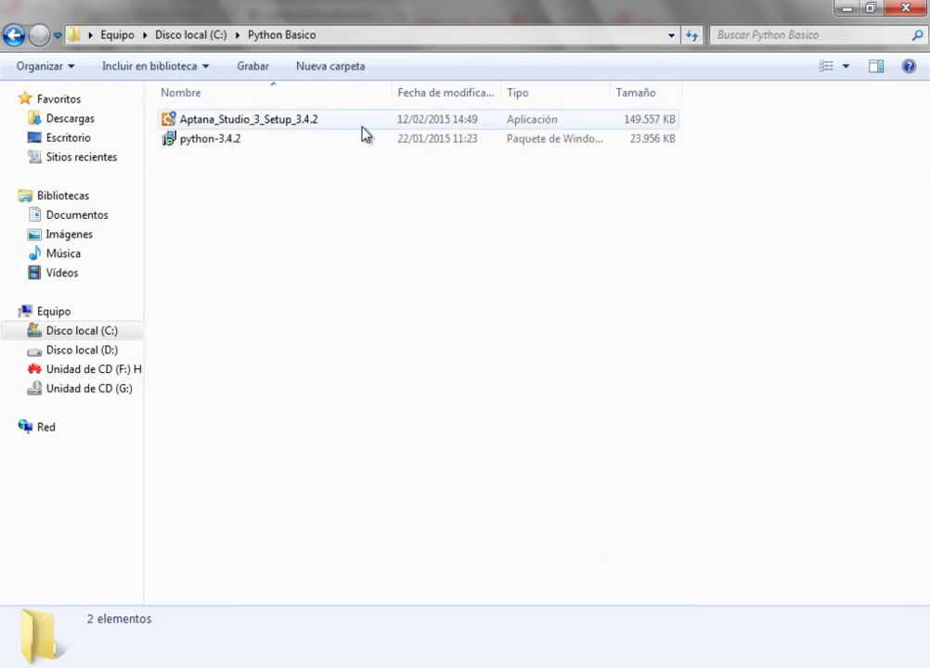
click(847, 8)
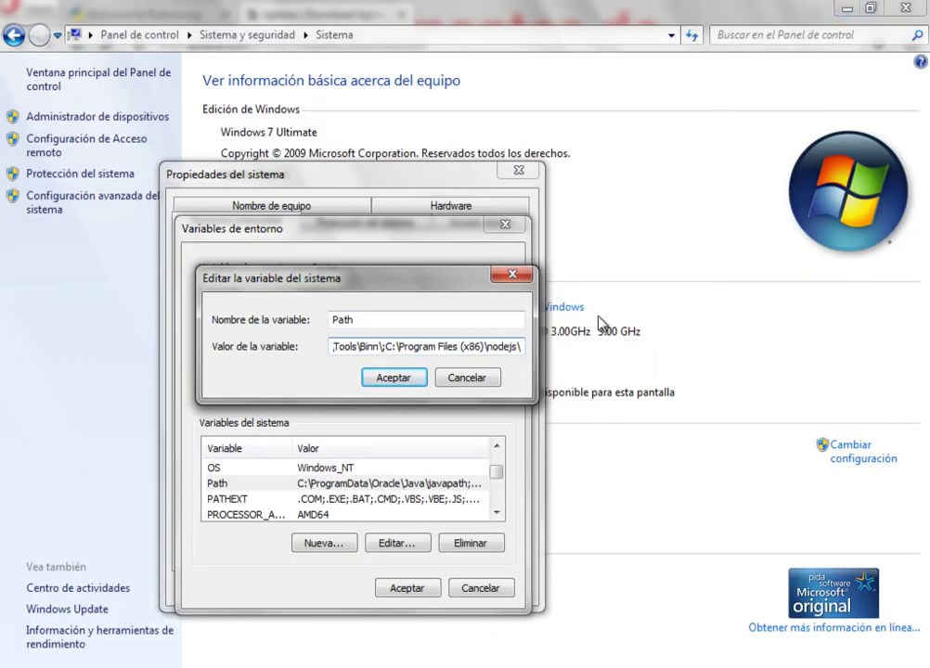
Step: Append ;C:\Python34 to the system Path value and accept the changes through the system properties
text(;)
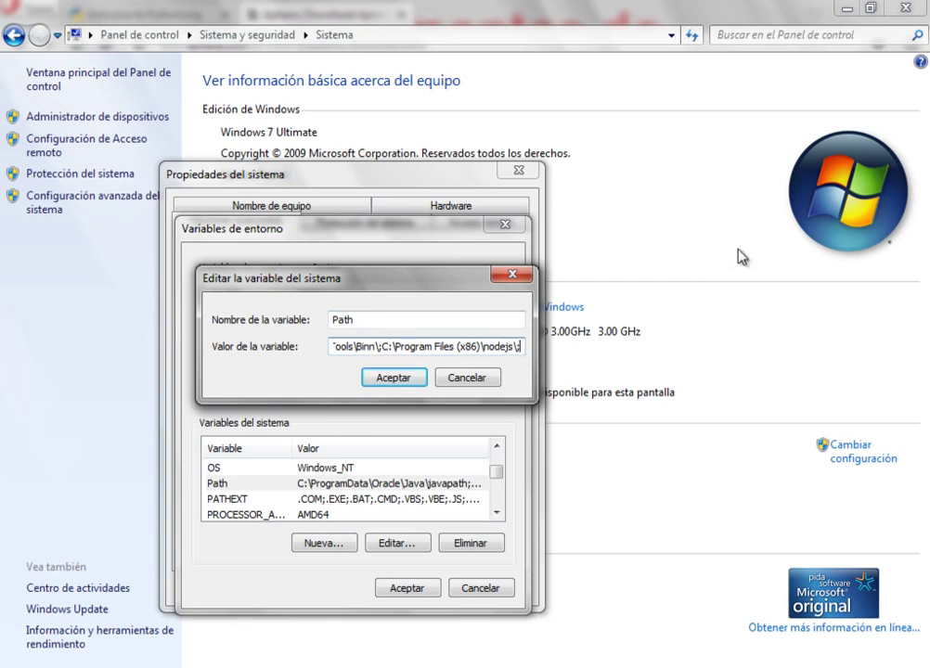
text(C:\Python34)
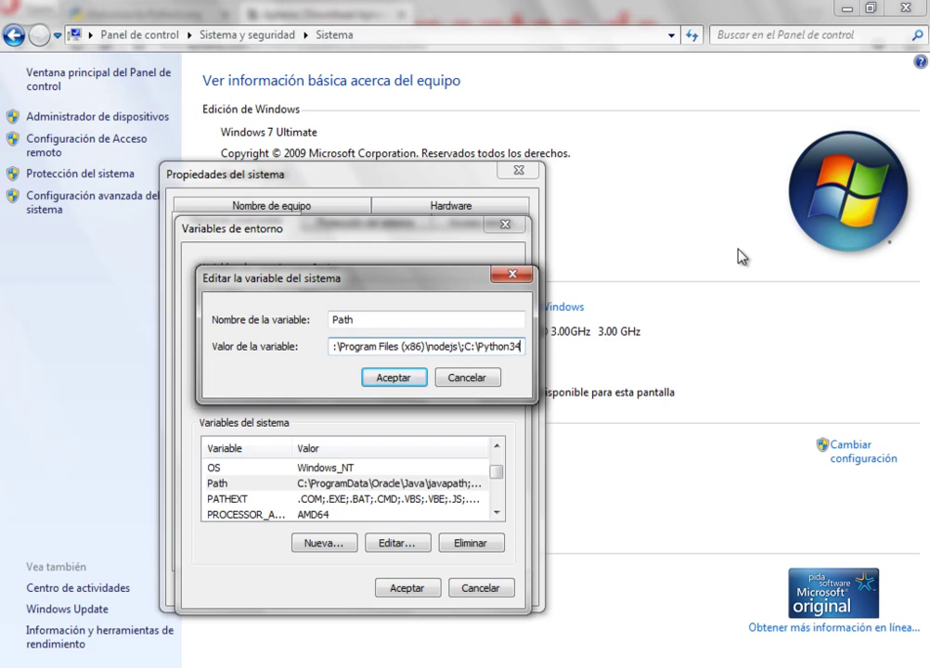
click(401, 379)
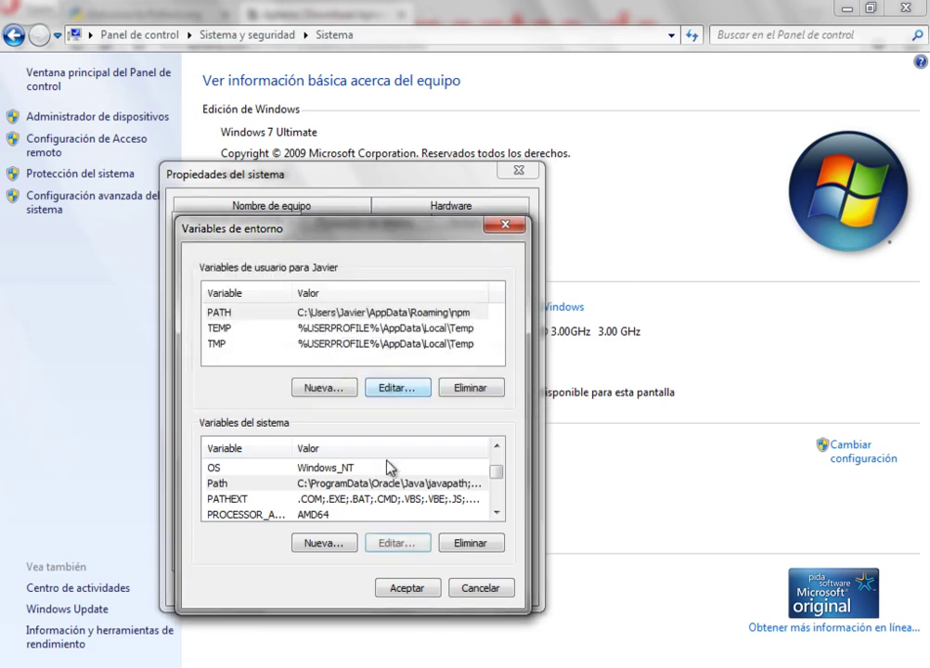
click(407, 588)
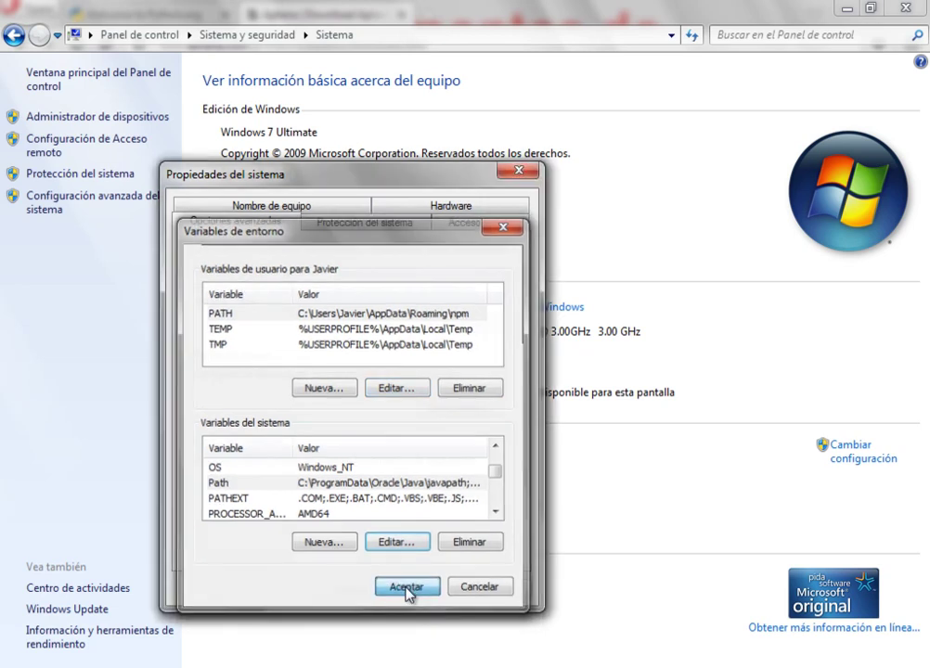
click(357, 588)
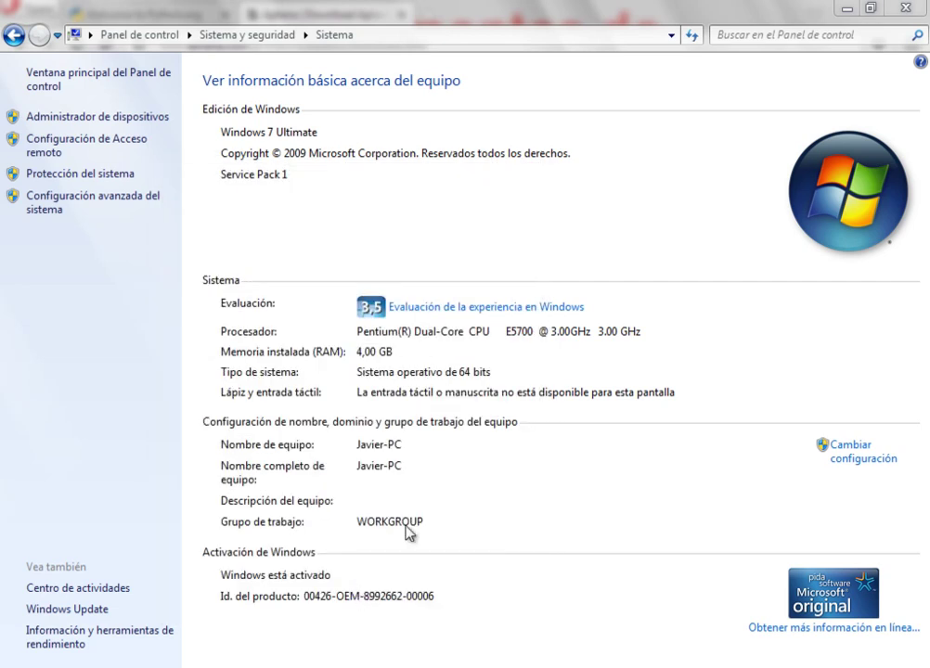
Step: Run python again in the Command Prompt window that was already open
key(alt+Tab)
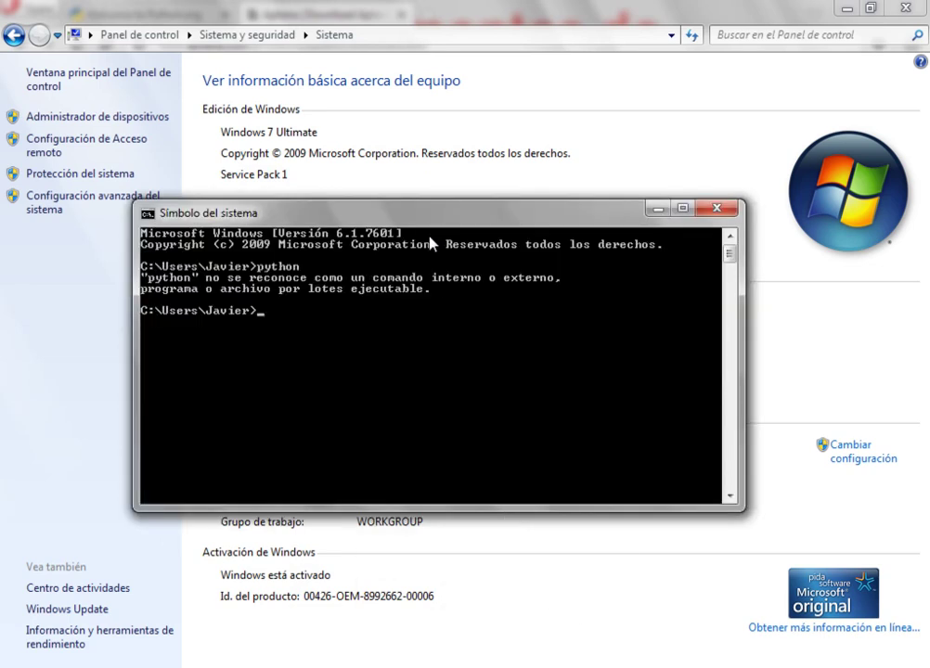
text(python)
key(Return)
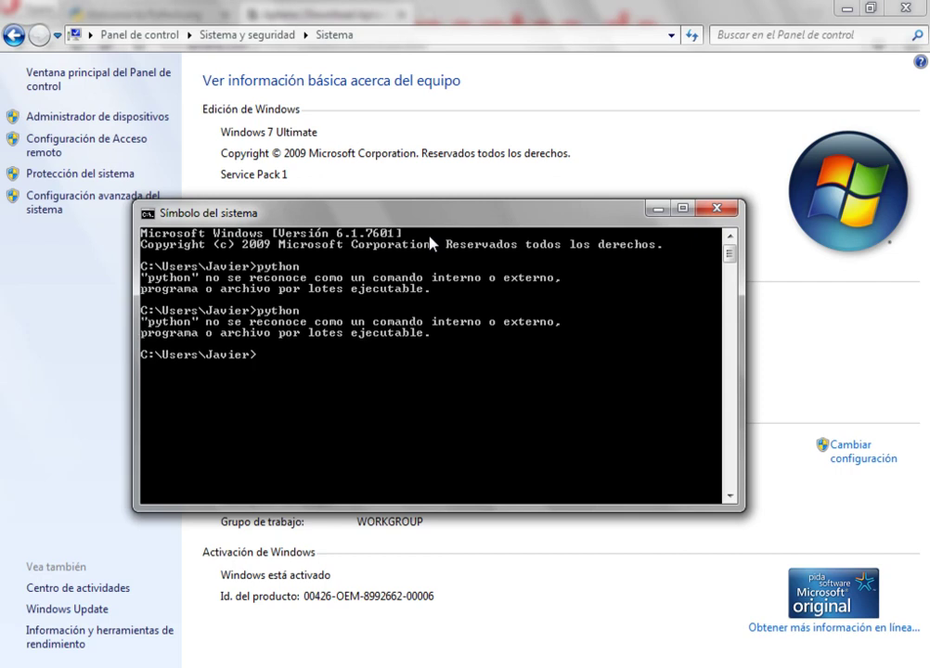
Step: Close the old Command Prompt and open a new one from the Windows accessories
click(727, 208)
click(2, 655)
click(60, 613)
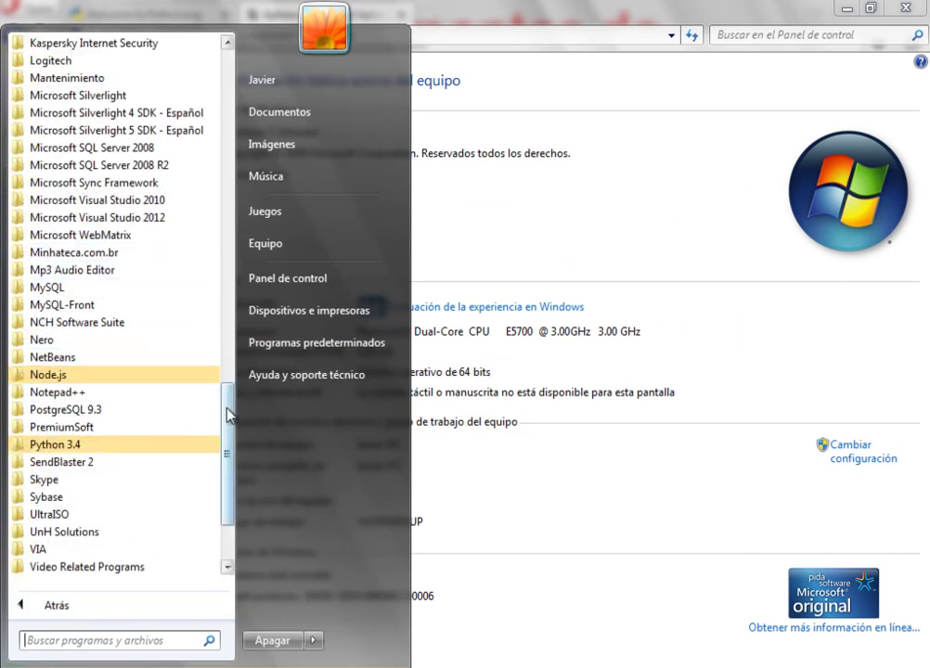
scroll(186, 257, up, 10)
scroll(186, 241, up, 6)
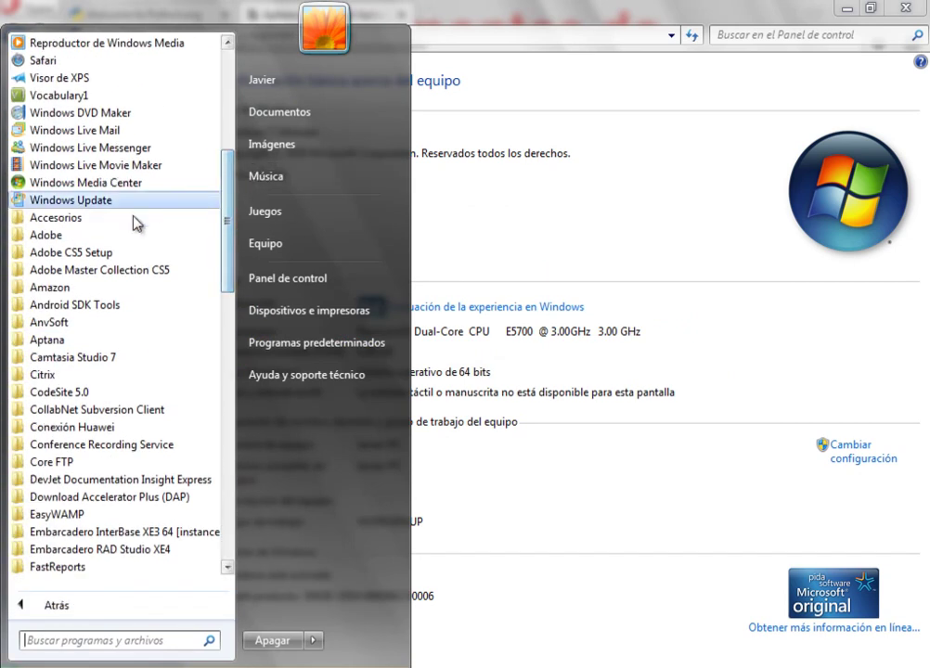
click(130, 224)
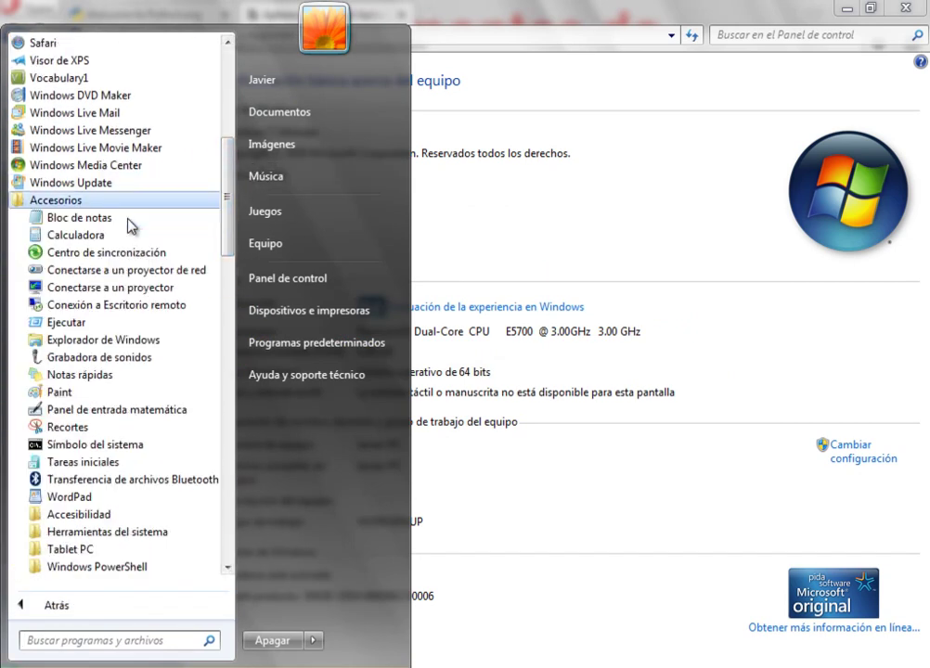
click(97, 445)
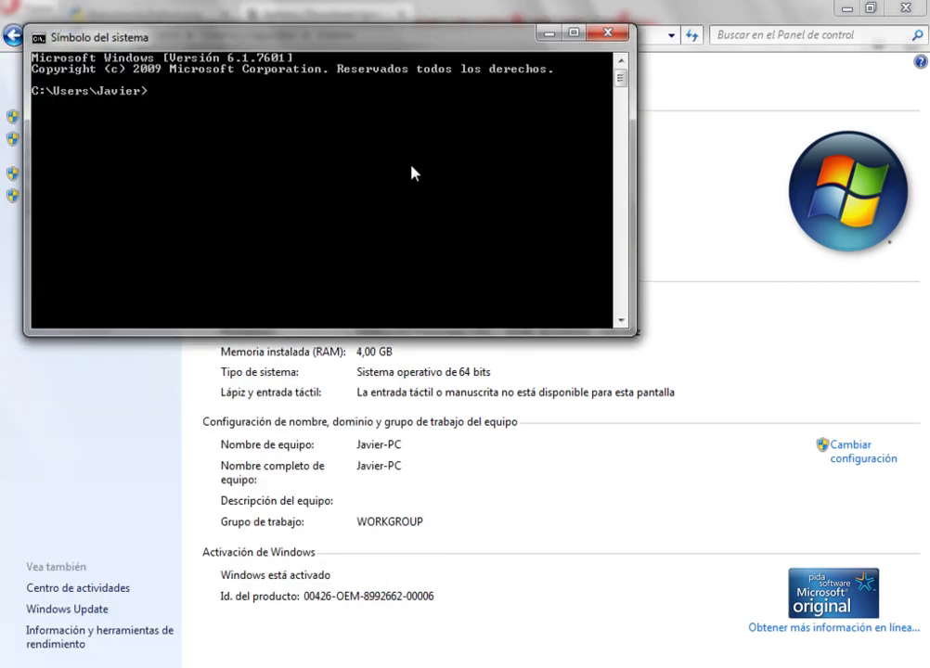
Step: Start the interpreter with the command python in the new Command Prompt, and move the window toward the middle of the screen
text(python)
key(Return)
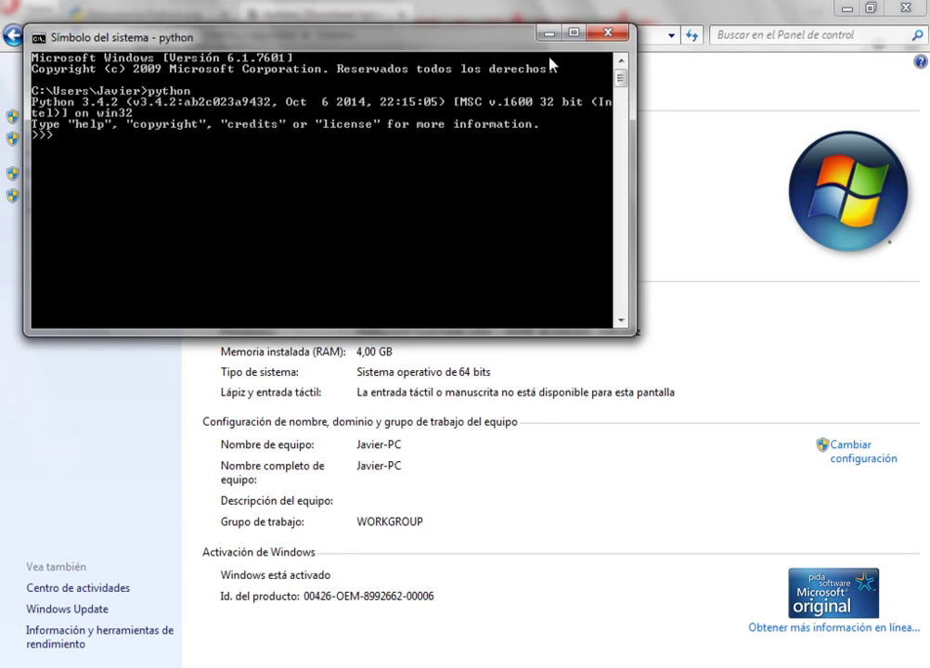
drag(489, 46, 649, 185)
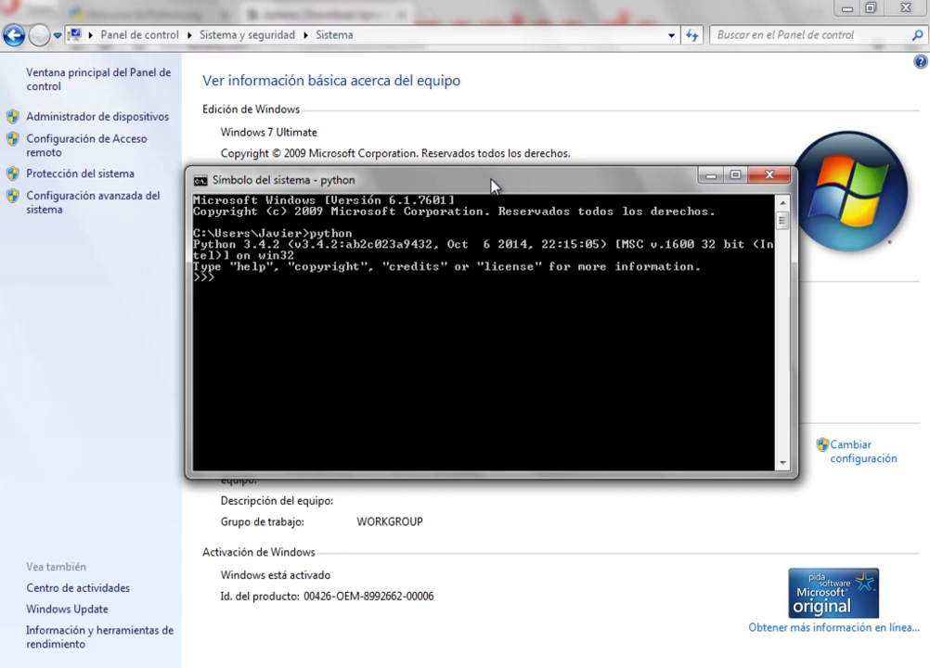
Step: Execute the statement print ("Hola Mundo") in the Python interpreter
text(print ()
key(BackSpace)
text((""=)
key(BackSpace)
text())
key(Left)
key(Left)
key(Left)
text(Hola Mundo)
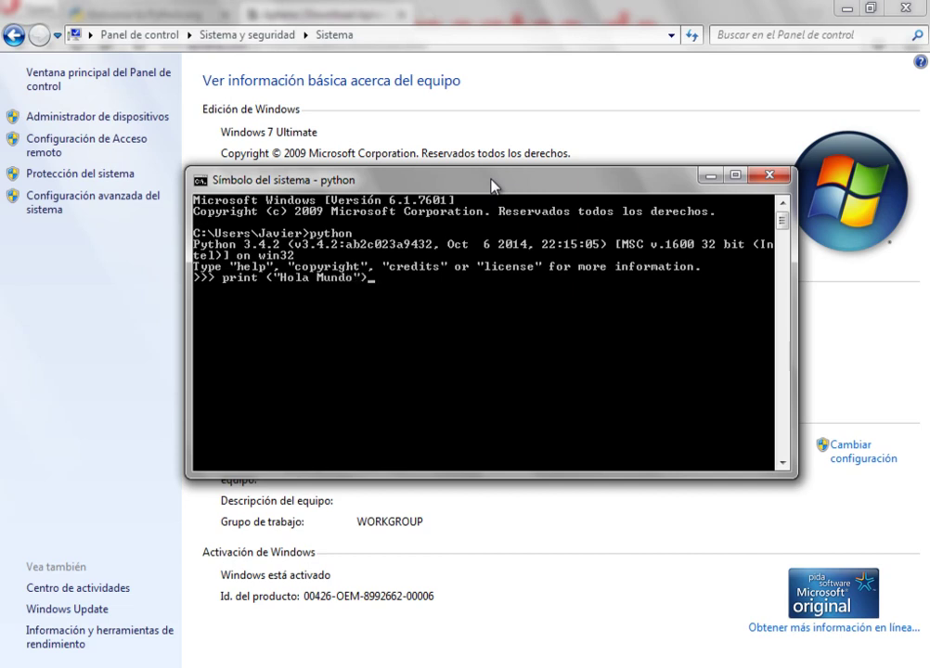
key(Return)
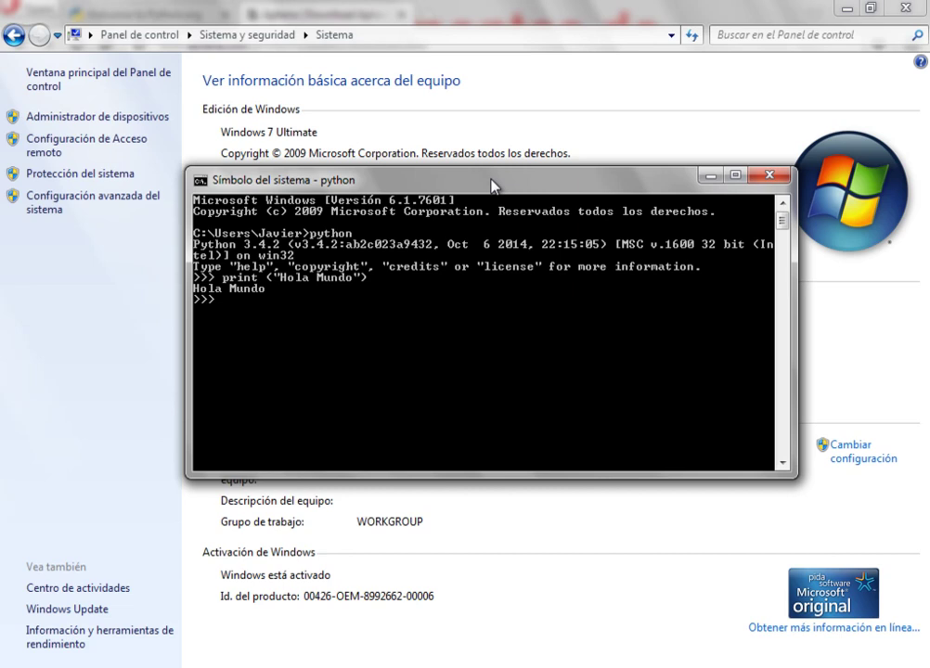
Step: Leave the Python interpreter with exit(), and bring the Python Basico folder to the front
text(exit())
key(Return)
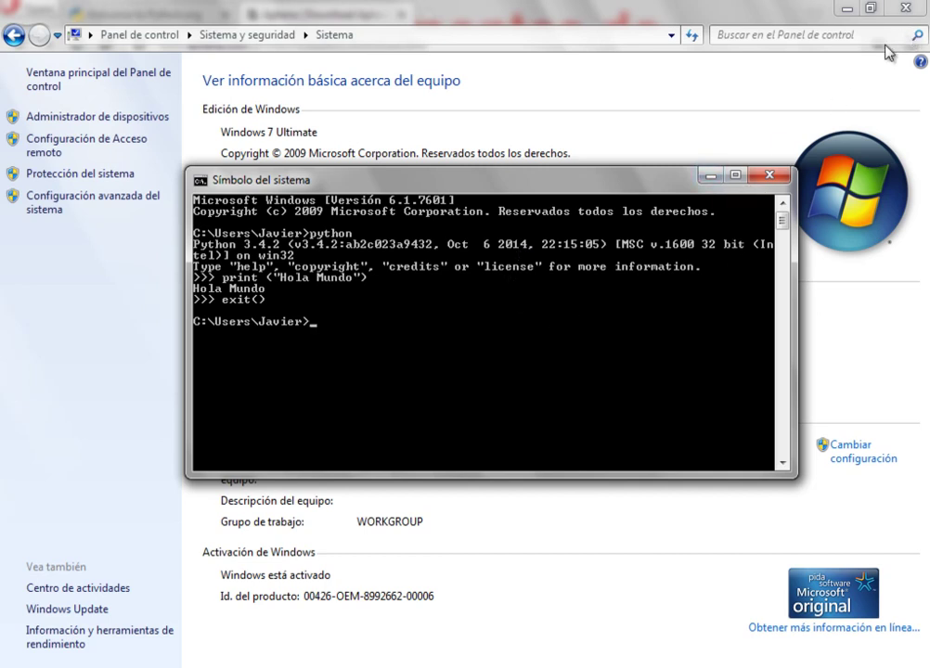
click(151, 665)
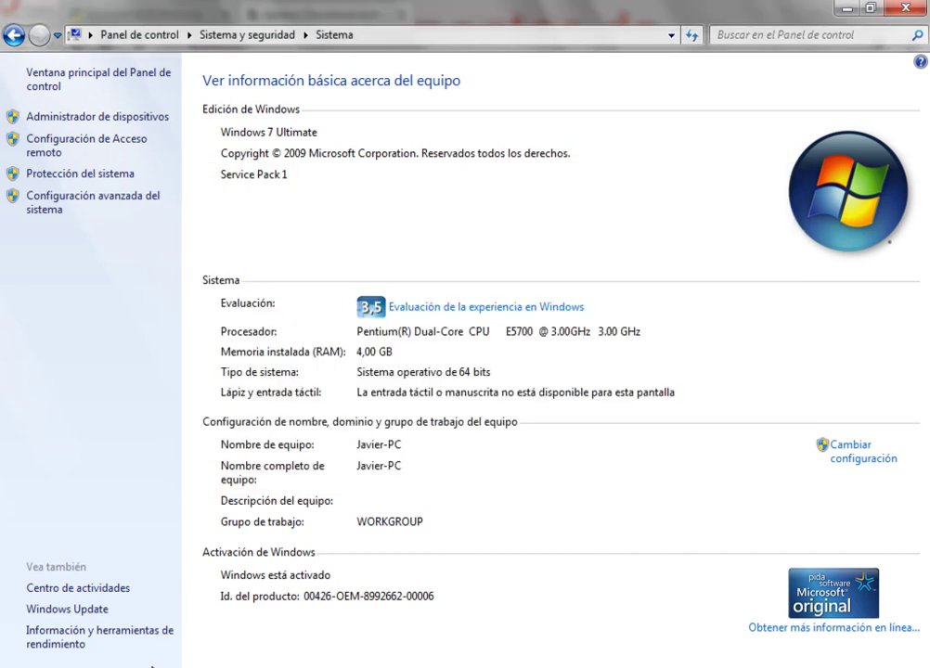
click(151, 666)
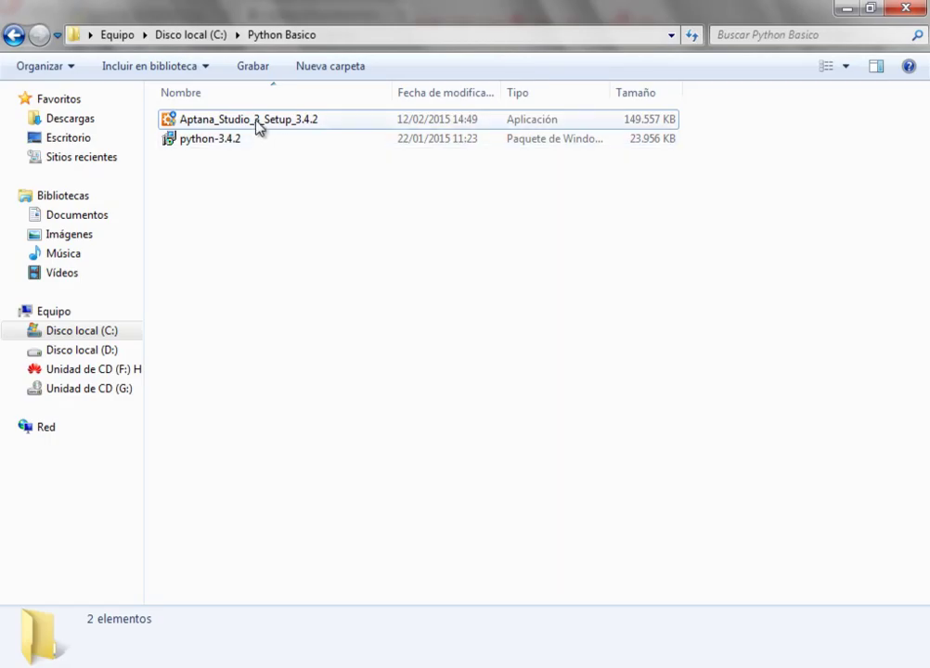